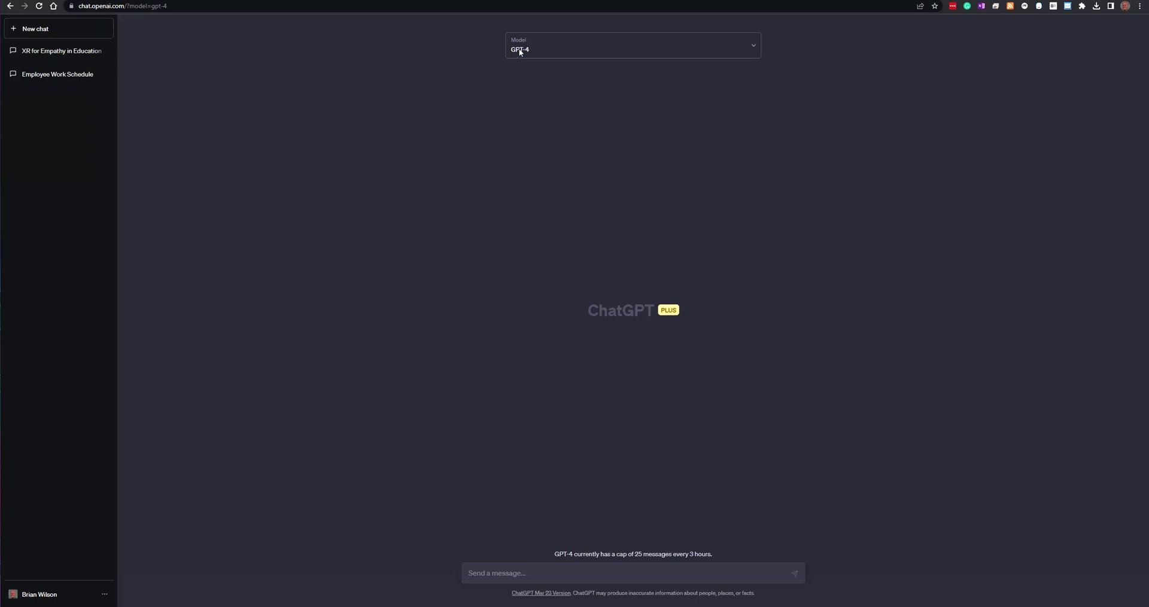
Review the available model options, including Legacy (GPT-3.5), and the GPT-4 message cap notice, keeping GPT-4 selected.
click(756, 48)
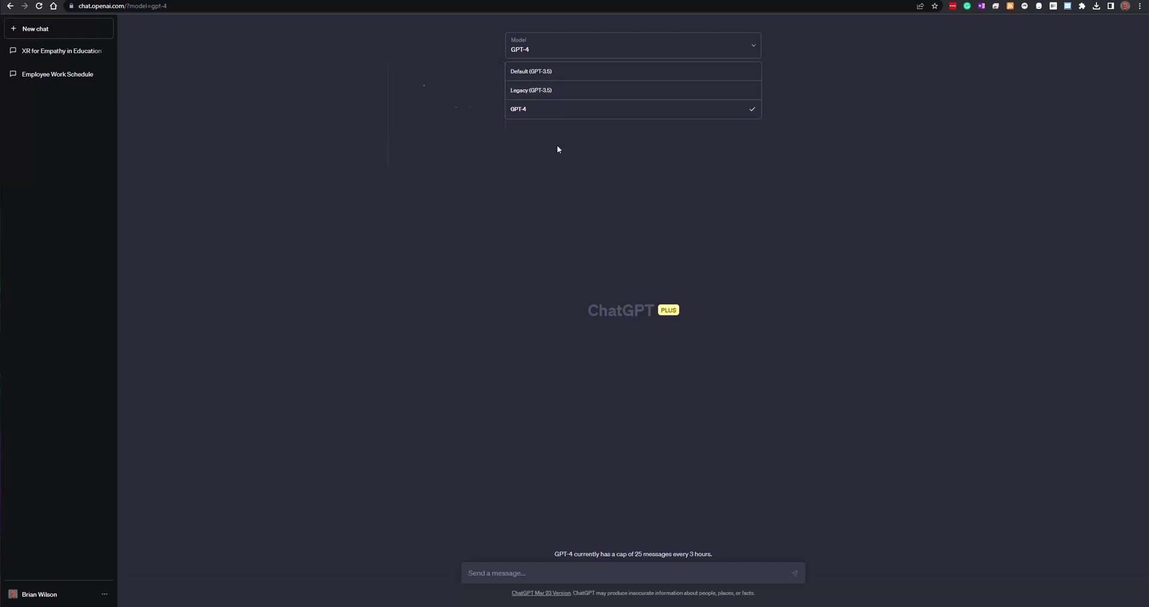
click(564, 173)
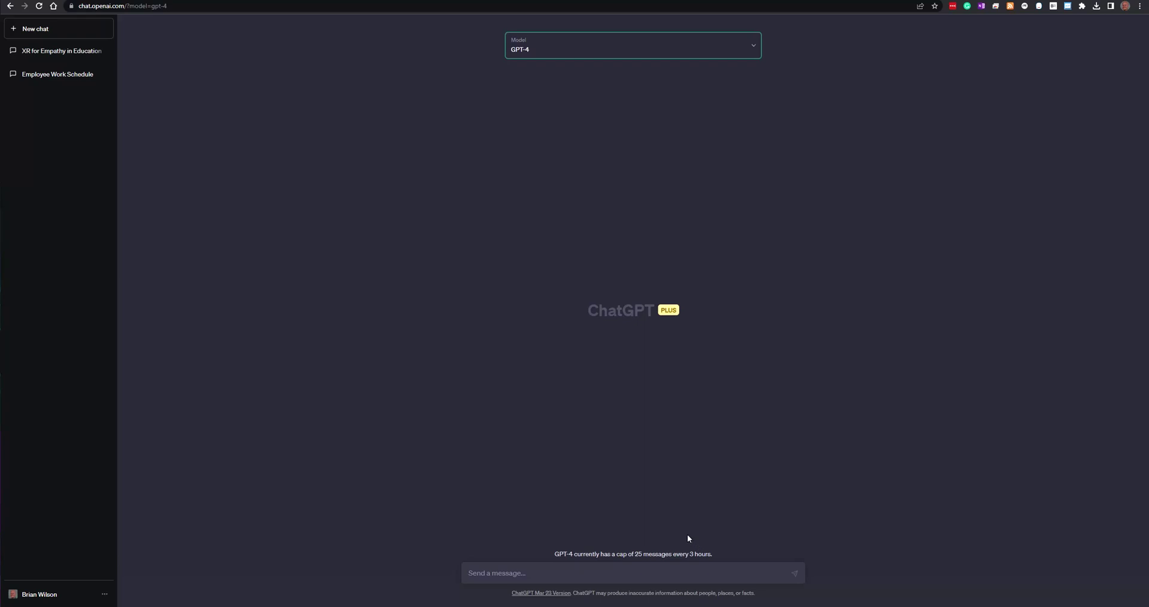
drag(553, 554, 716, 556)
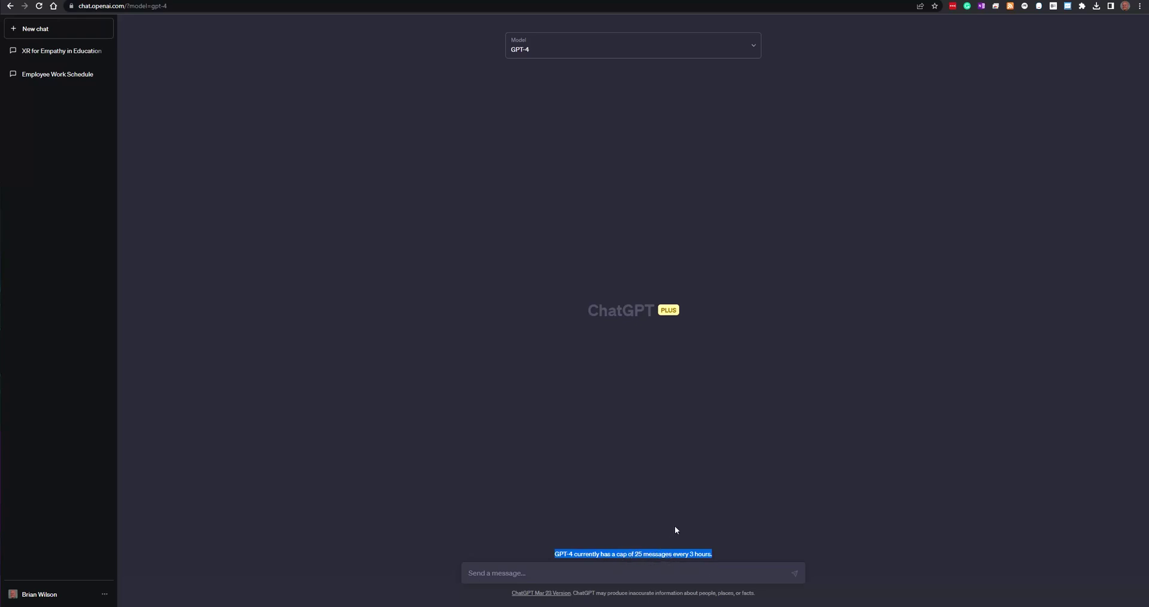
click(526, 217)
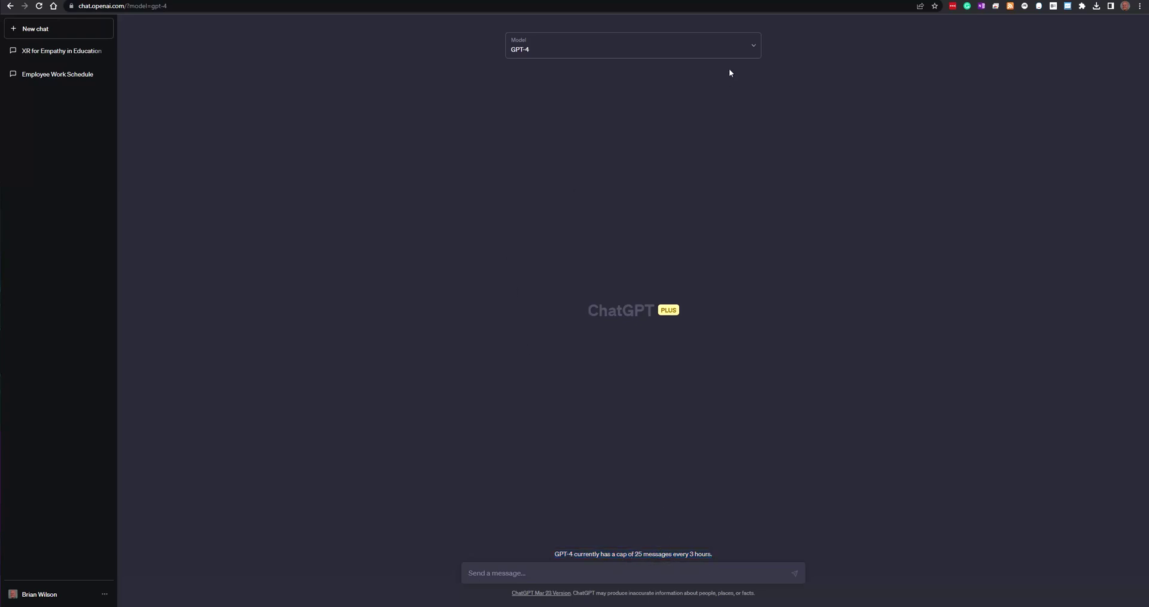
click(753, 46)
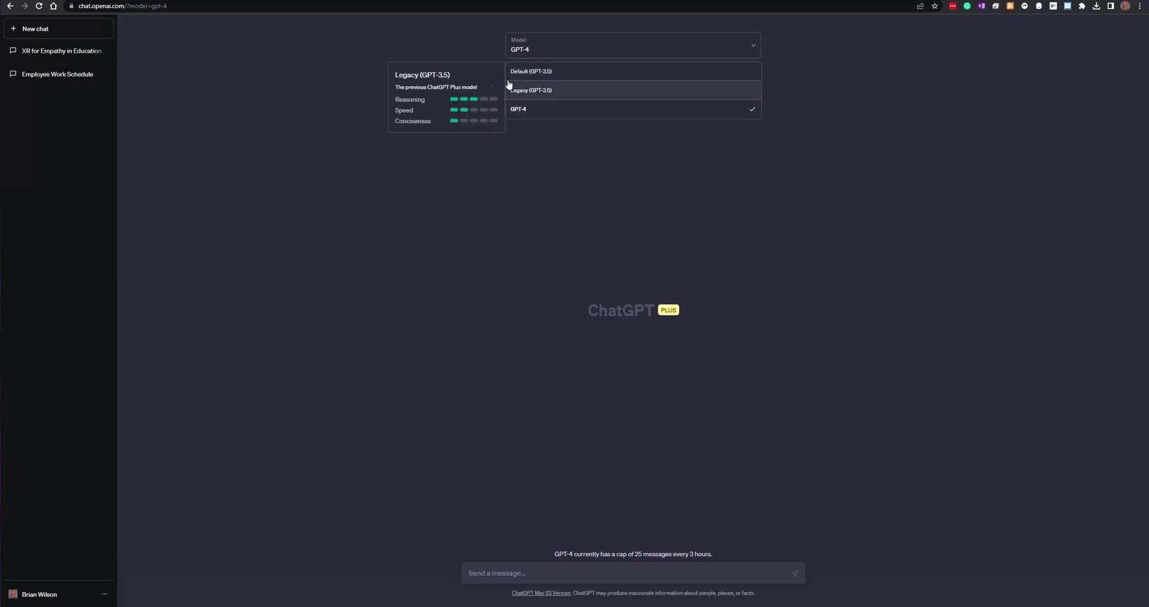
mouse_move(585, 81)
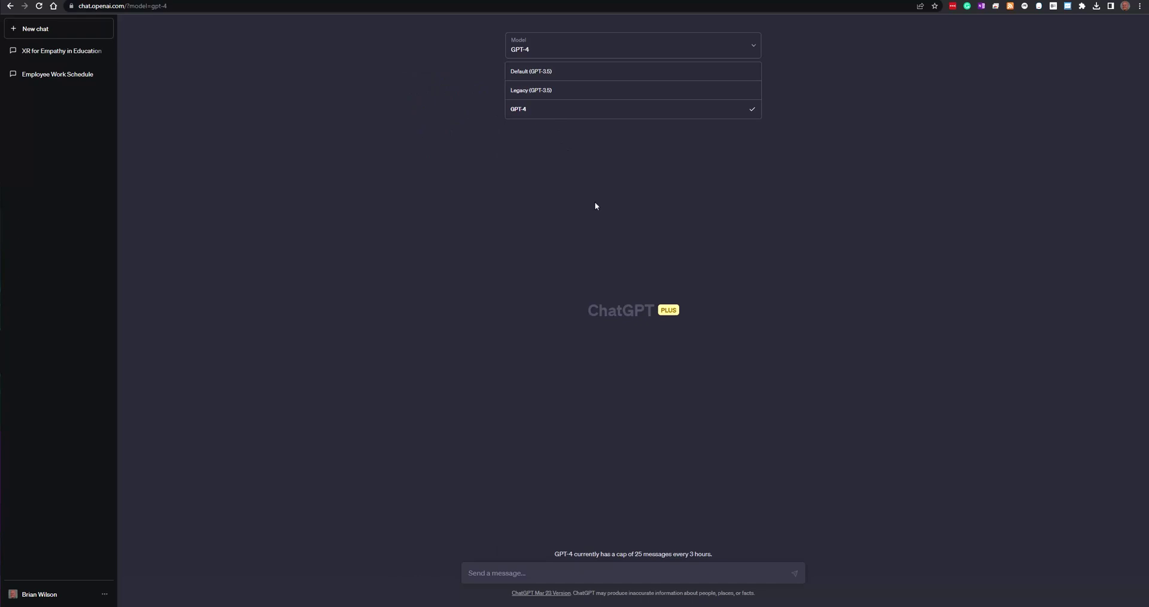
click(601, 224)
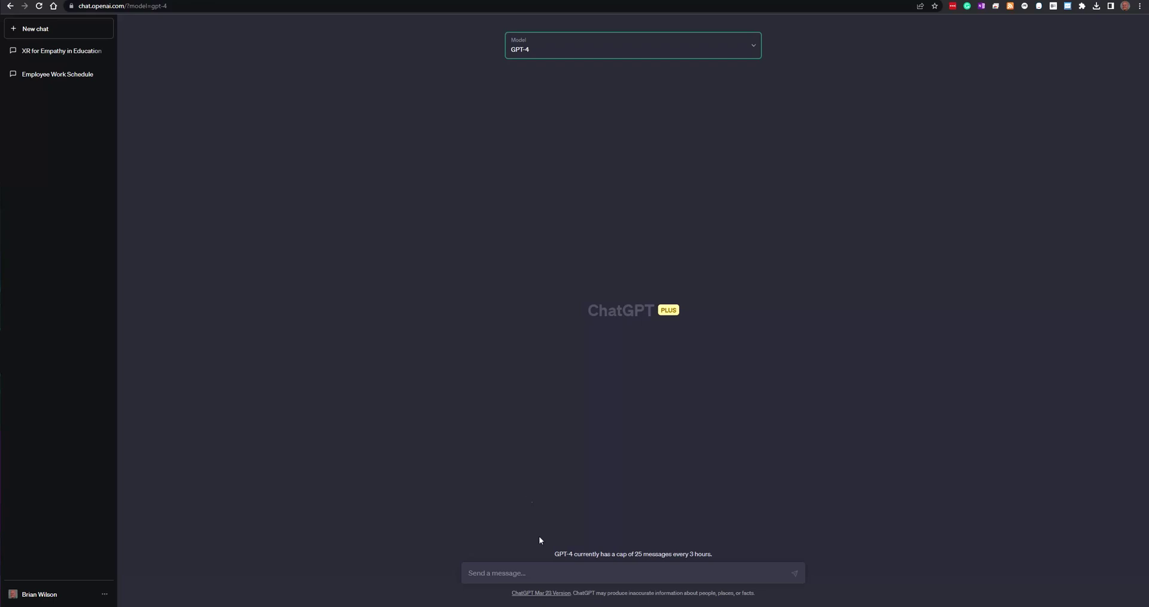
Begin a prompt naming 4 employees who each need to work 30 hours per week in 10-hour shifts.
click(558, 574)
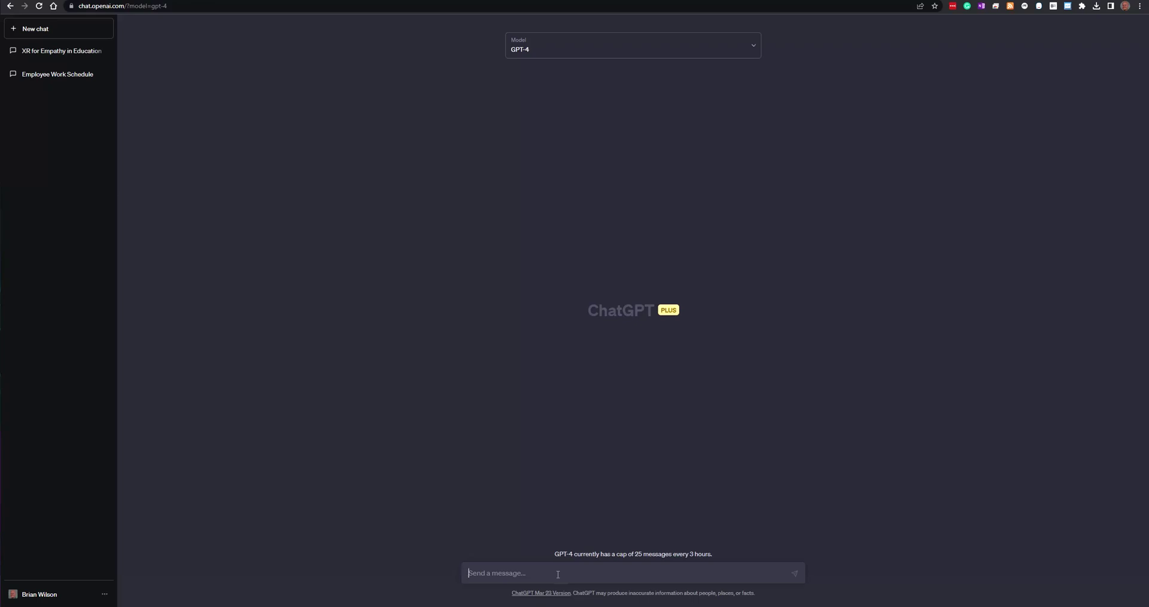
text(So, I have 4 employees, Roger, Jeff, Jessica, and Sa)
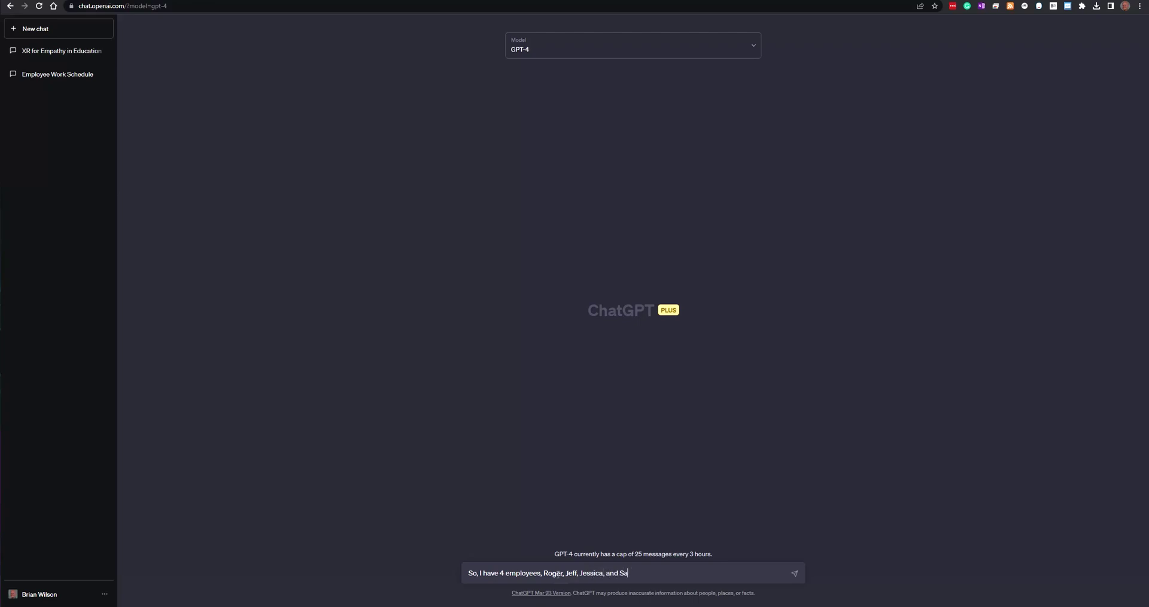
text(lly. They each need to work)
text(30 hours per )
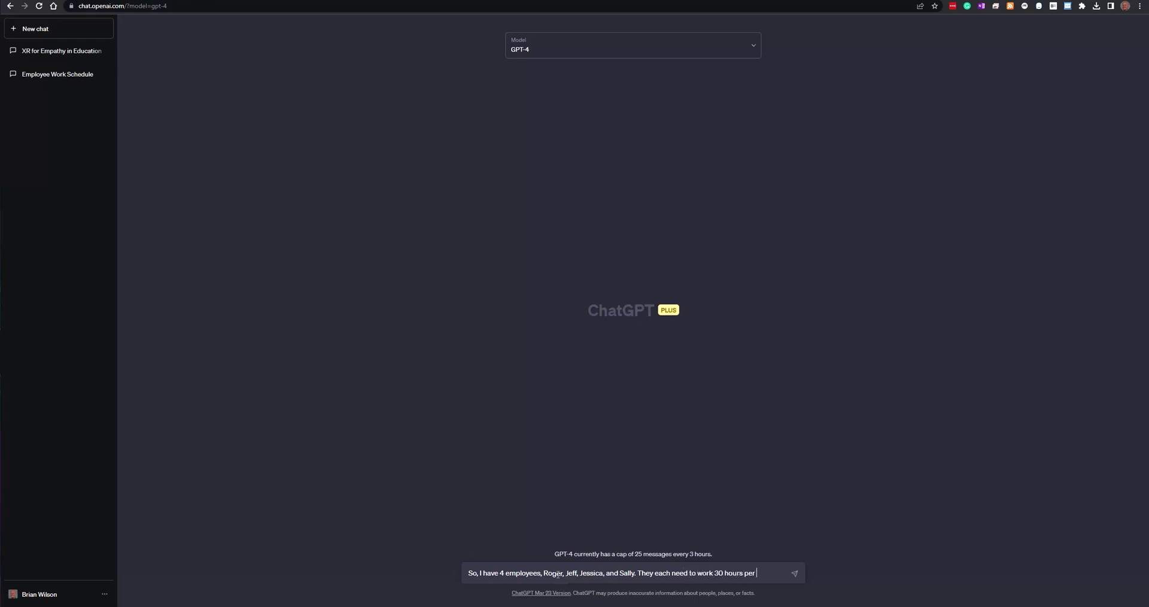
text(week. Each shif)
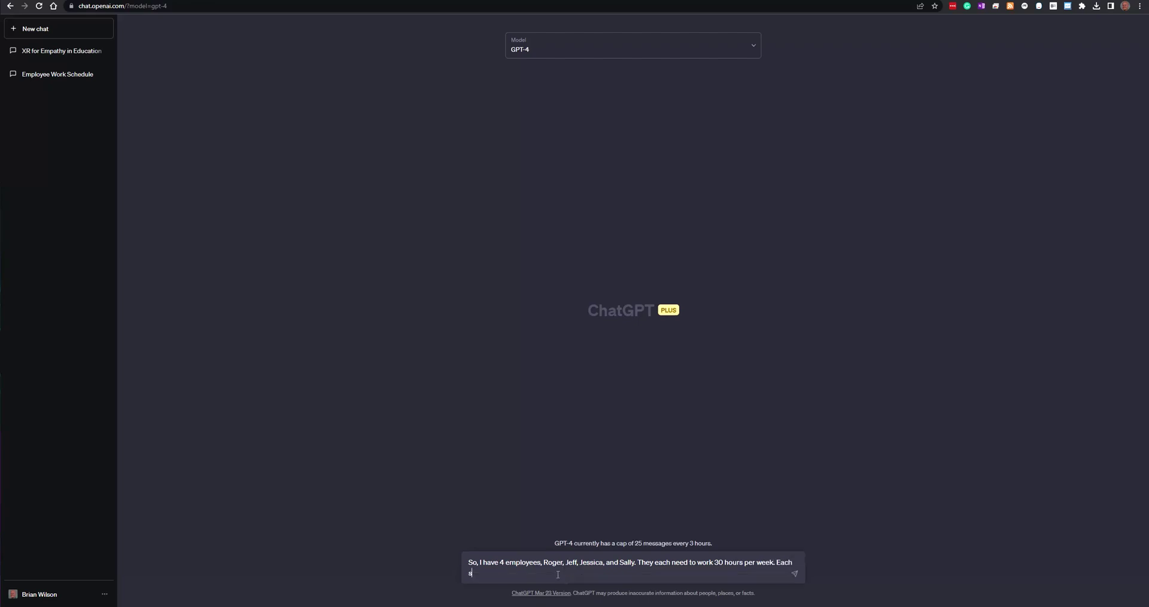
text(t is 10 hours)
Add to the prompt that the first employee cannot work Tuesdays, the fourth cannot work Wednesdays, and the second cannot work on May 4.
text(Roger cannot)
text( work on Tuesd)
text(ay)
text(ys, )
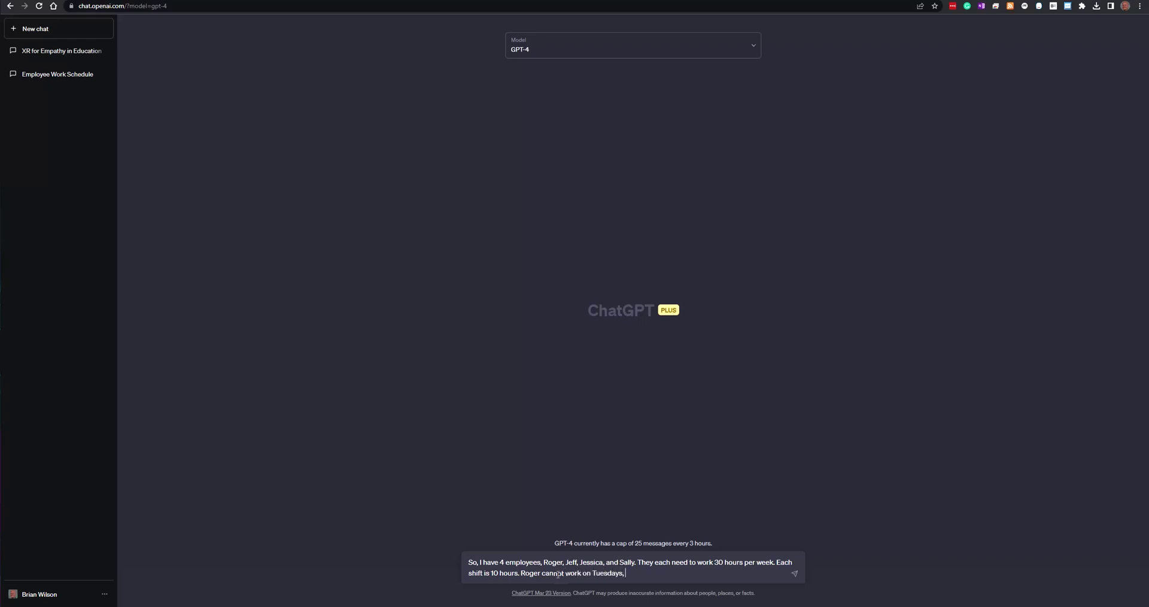
text(Sally)
key(BackSpace)
key(BackSpace)
key(BackSpace)
text(Sally cannot work on Wednesdays. And J)
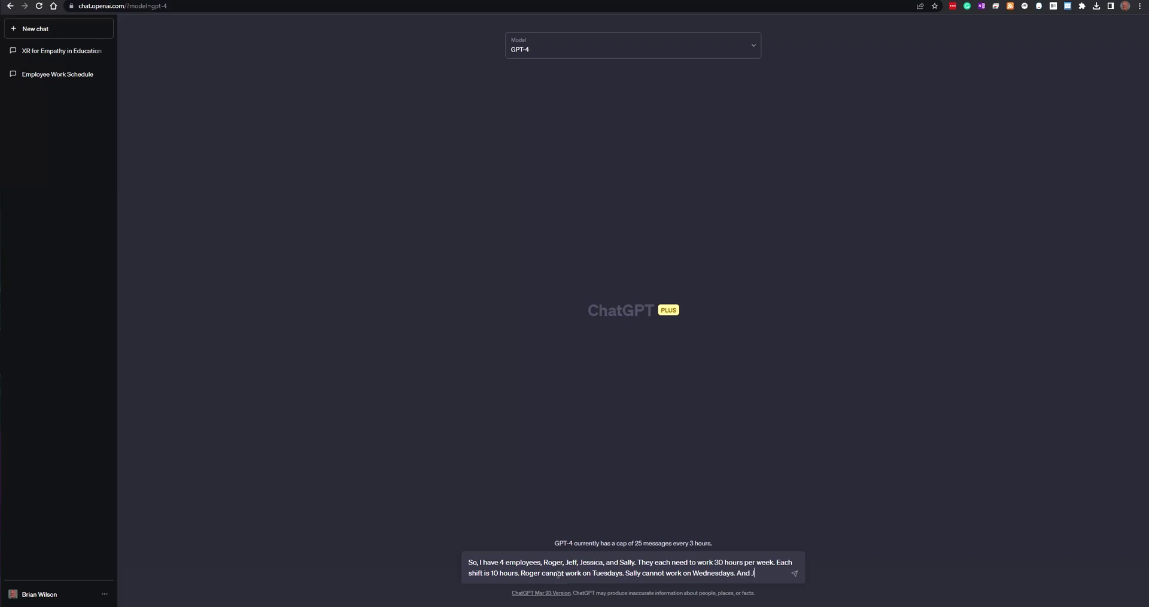
text(eff cannot wo)
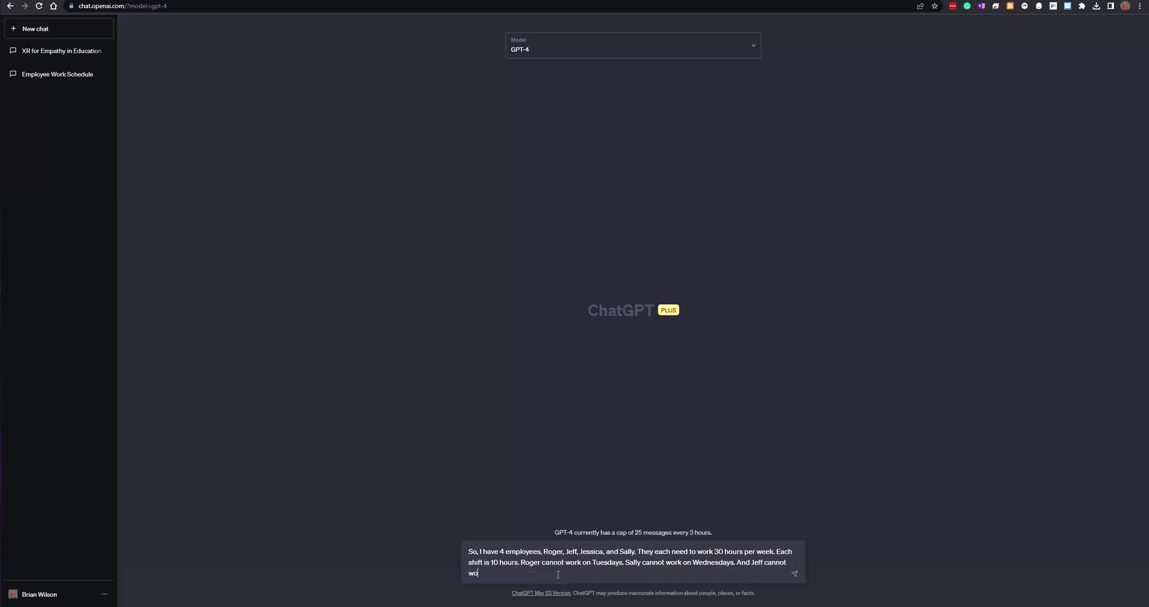
text(rk on May 4.)
Request a schedule from May 1st to December 31 with a Monday through Saturday work week, and send the prompt.
text(Generate a schedule starting on May 1st a)
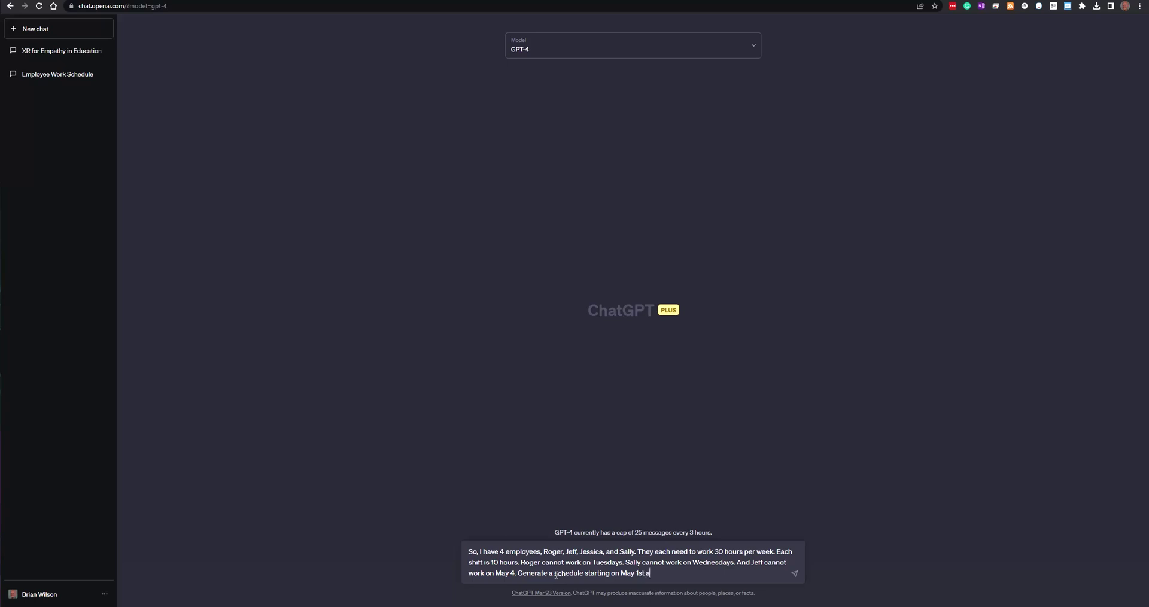
text(nd ending on December 31 with a work week of Monday)
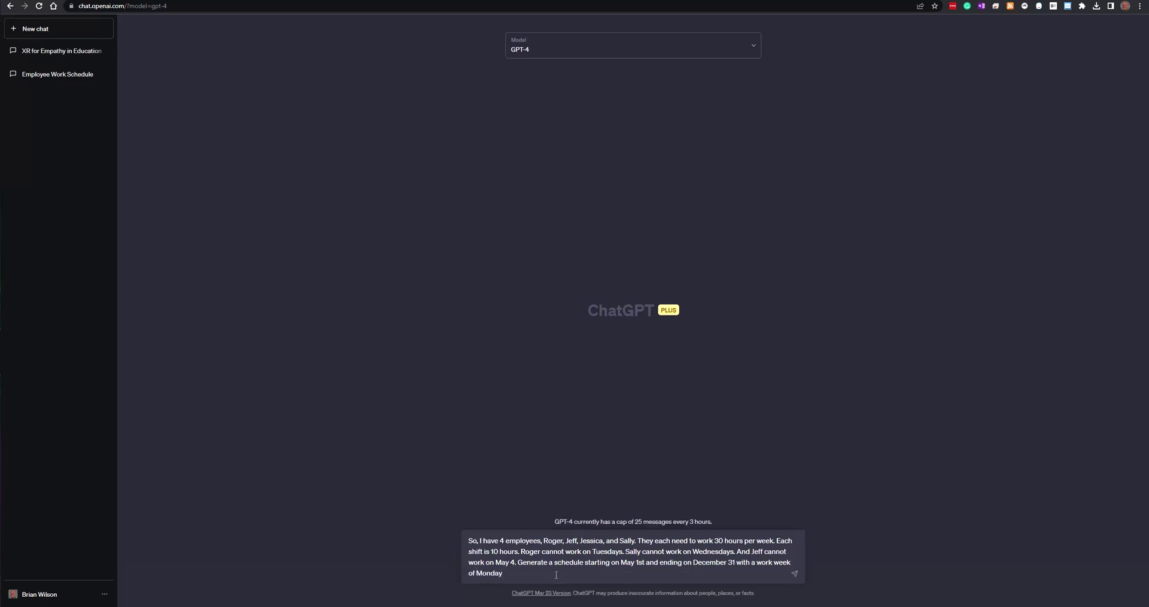
text( through Sta)
text(urday.)
key(Return)
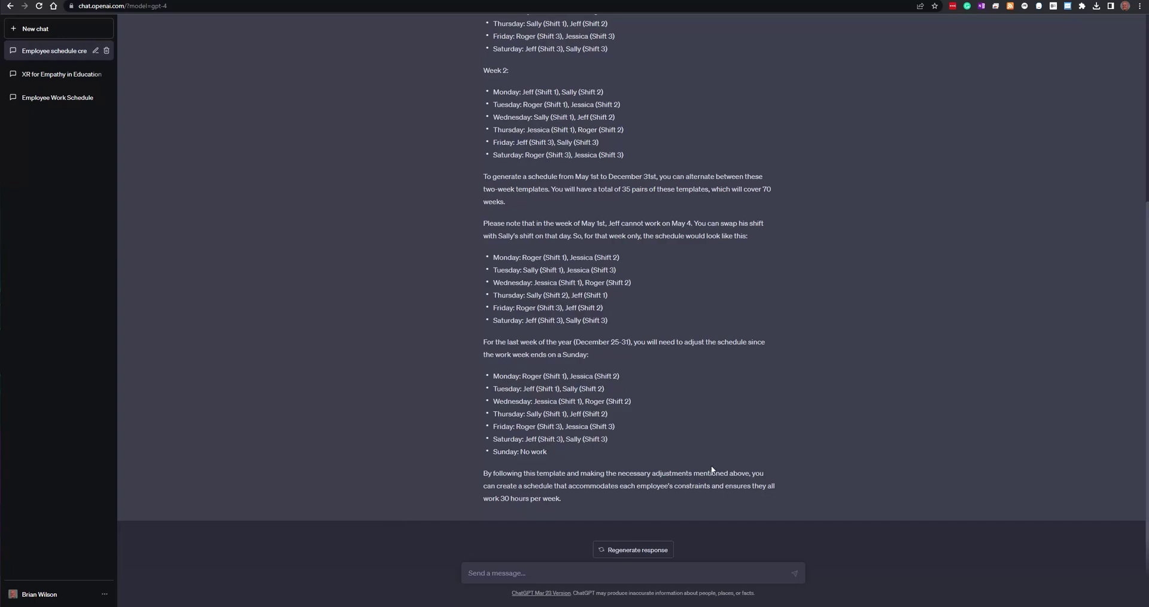
Examine the generated schedule, including both weekly templates, the May 4 adjustment and the last week of December.
scroll(493, 229, up, 5)
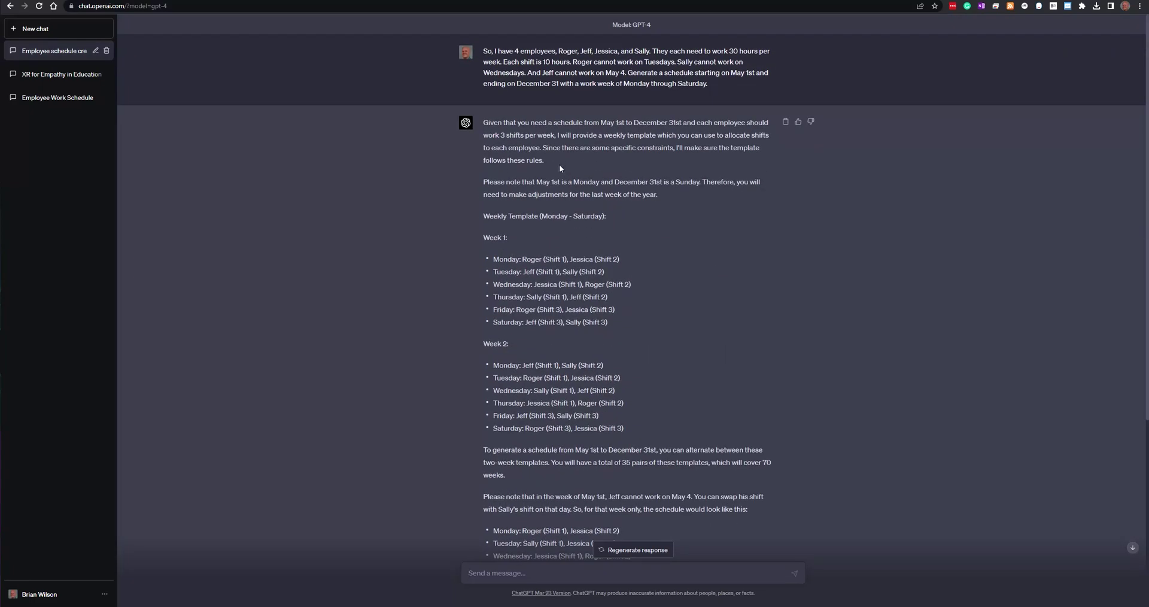
scroll(560, 168, down, 4)
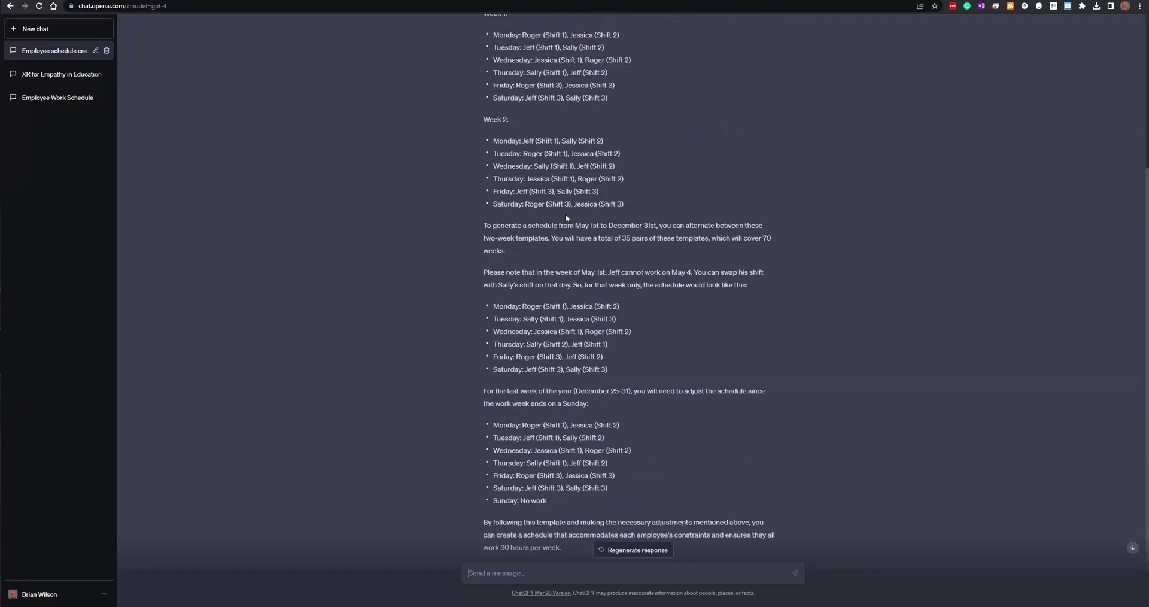
scroll(562, 233, down, 1)
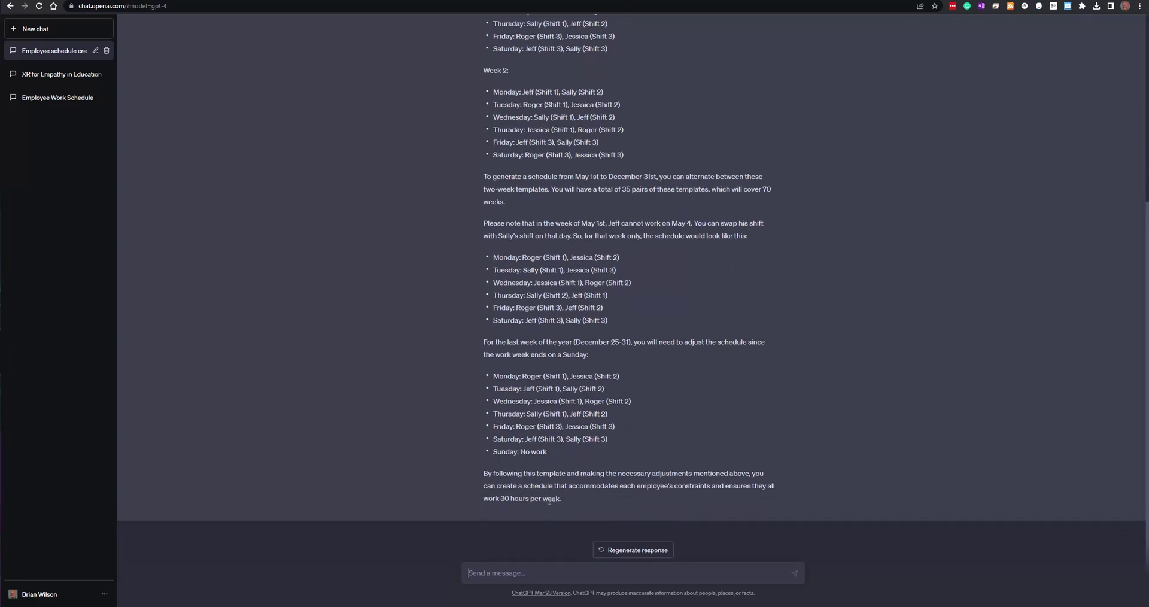
scroll(539, 448, up, 10)
scroll(514, 252, down, 5)
scroll(554, 457, up, 3)
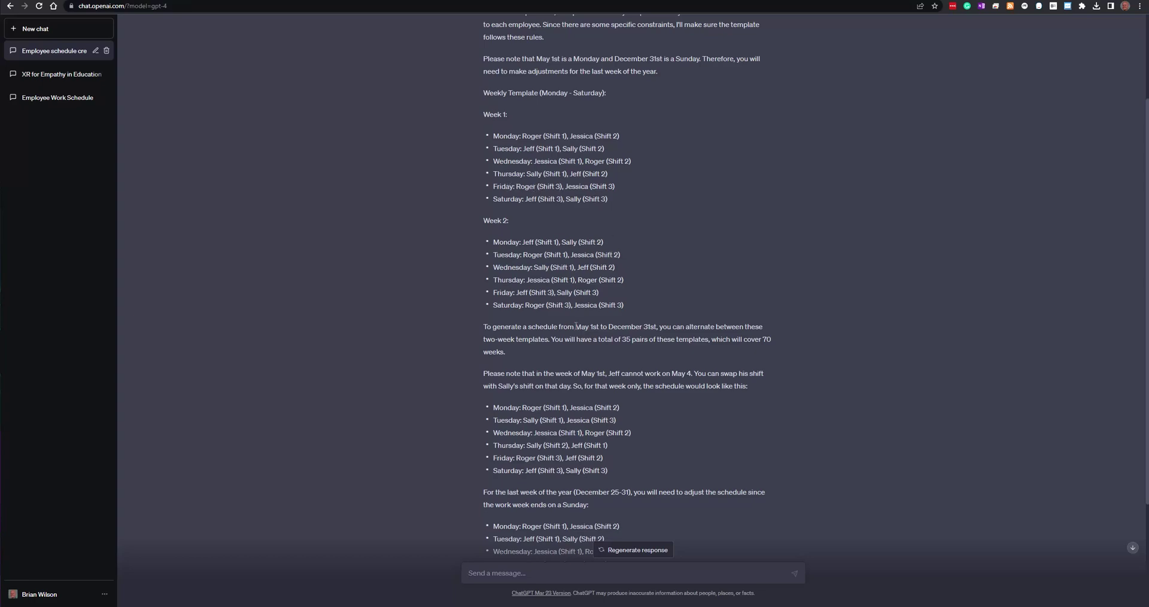
scroll(576, 328, down, 3)
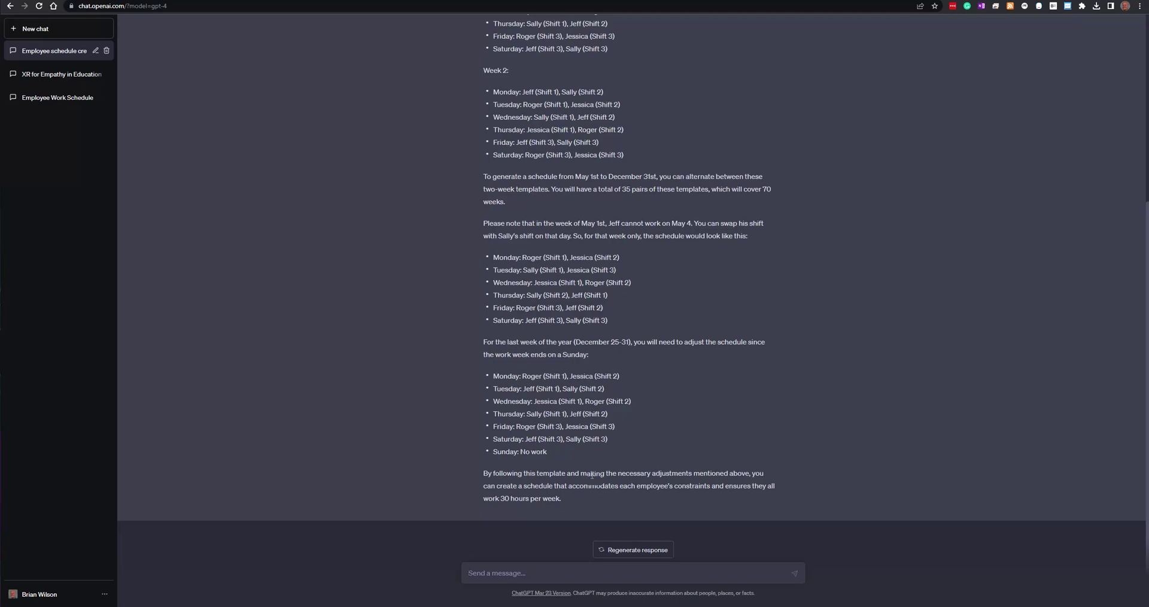
Send a follow-up asking to change the schedule to only one shift per day.
text(Change this)
text( to only one)
text( shift par)
text( day.)
key(Return)
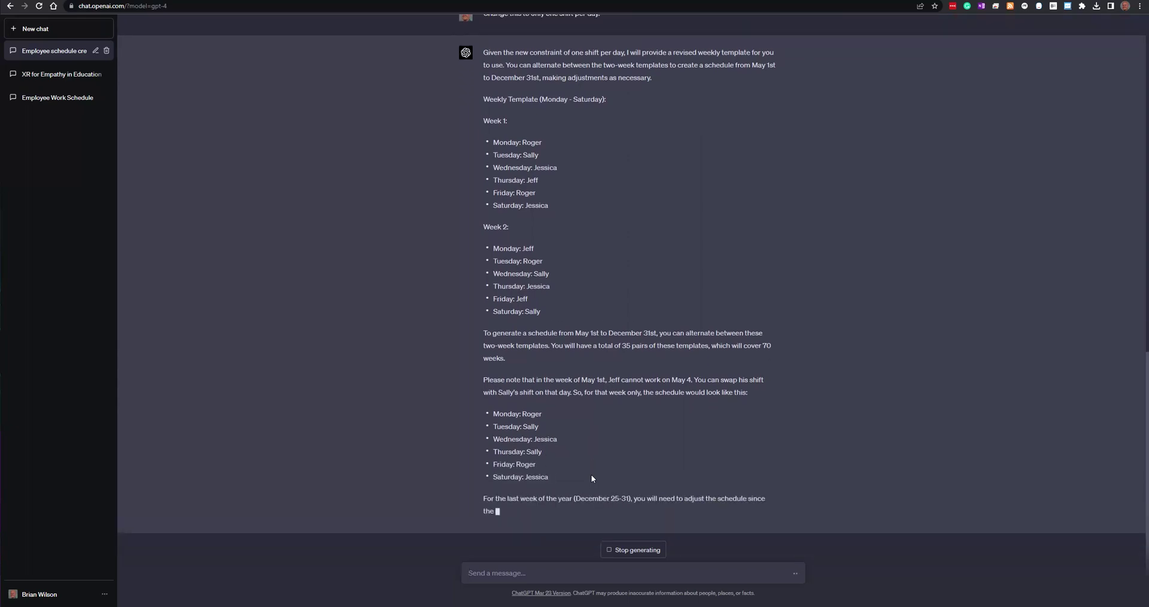
Send a follow-up asking for the entire schedule for the months of May - July with the dates included on each day.
text(Now gne)
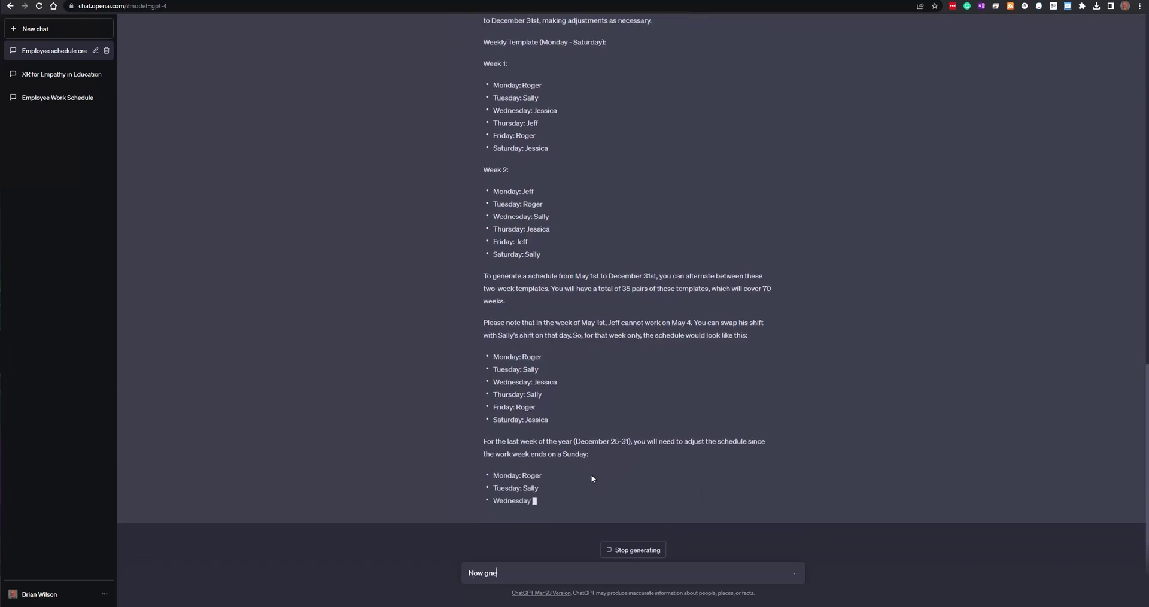
key(BackSpace)
key(BackSpace)
text(enerate th)
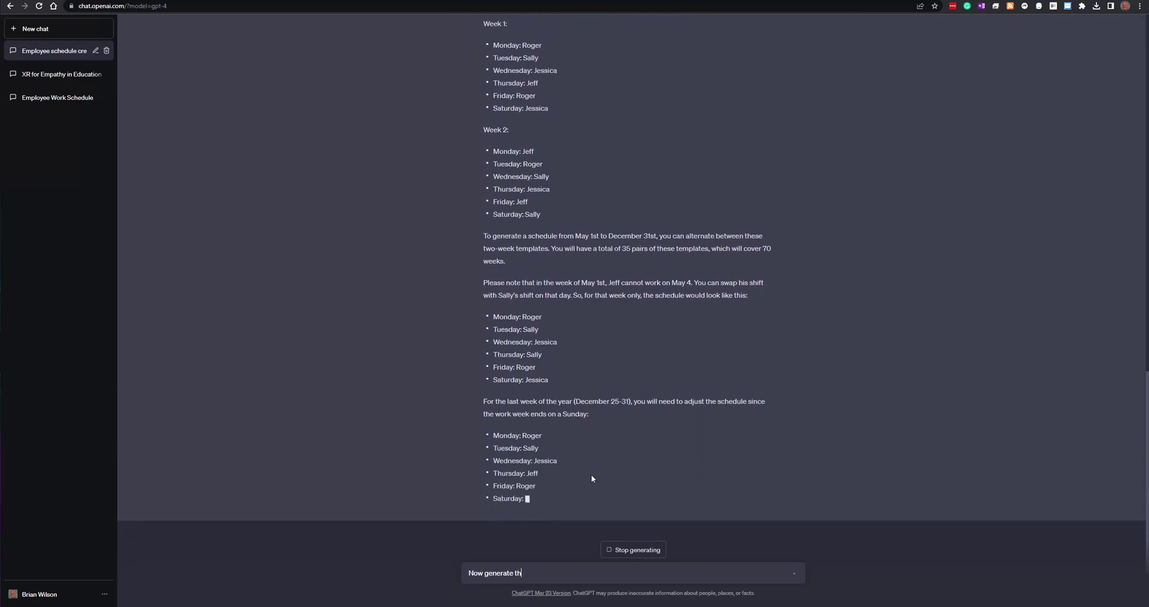
text(e entire schedule f)
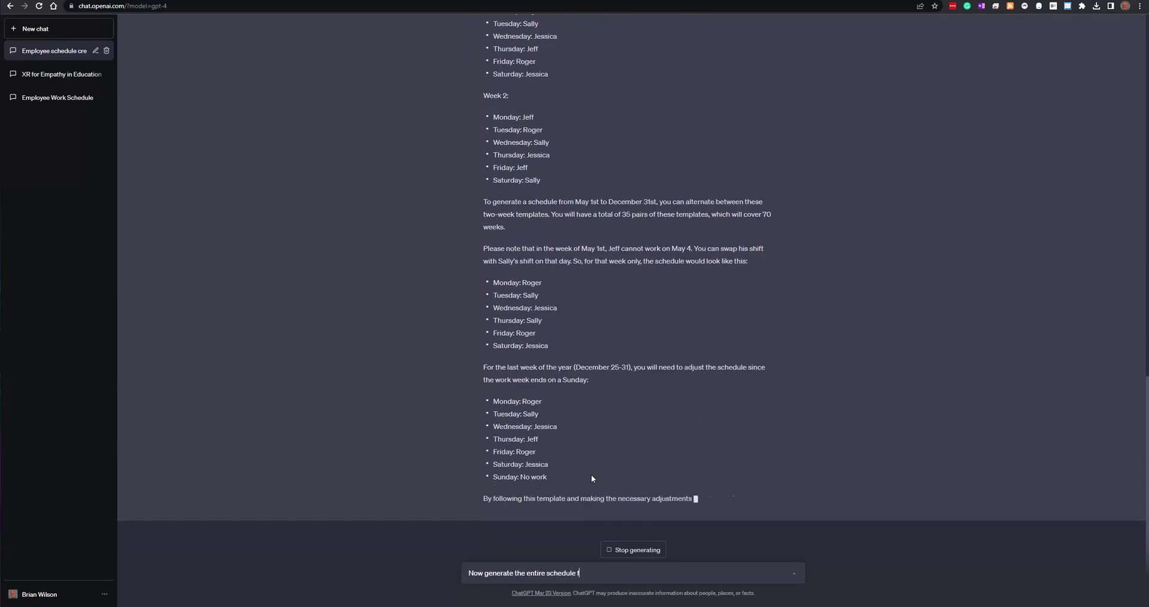
text(or the months of Au)
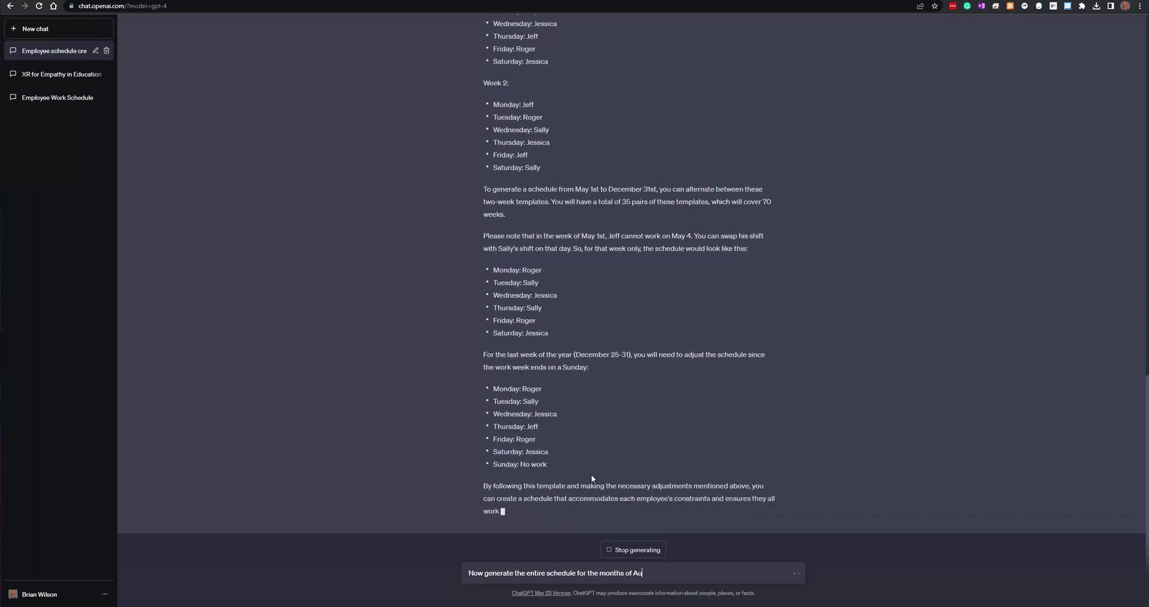
text(gu)
key(BackSpace)
key(BackSpace)
key(BackSpace)
key(BackSpace)
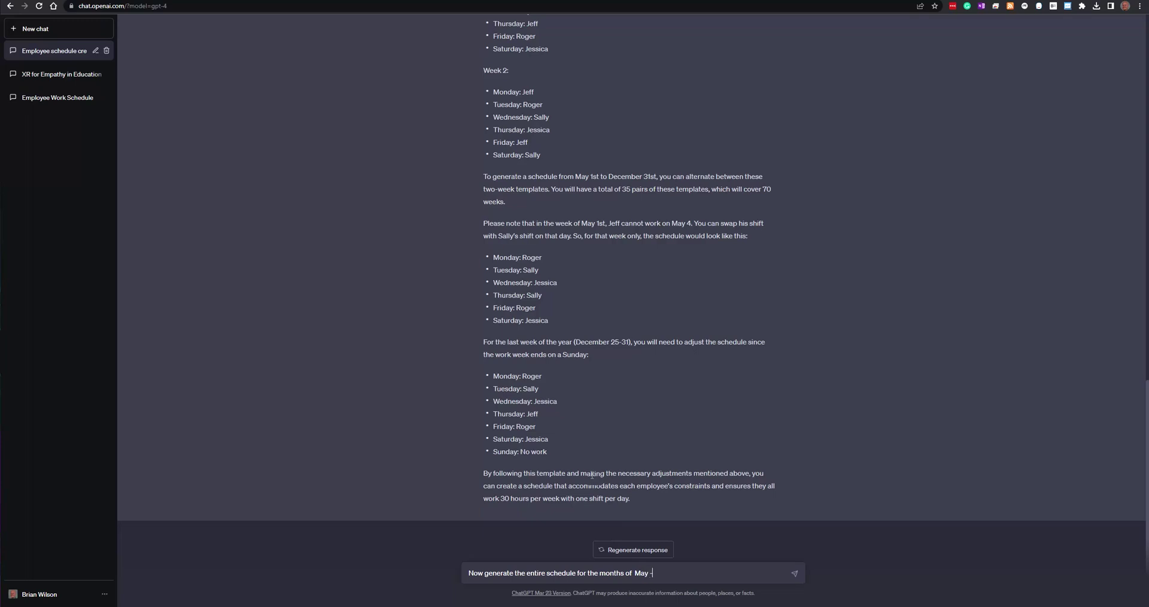
text(May - July and include the dates on each day.)
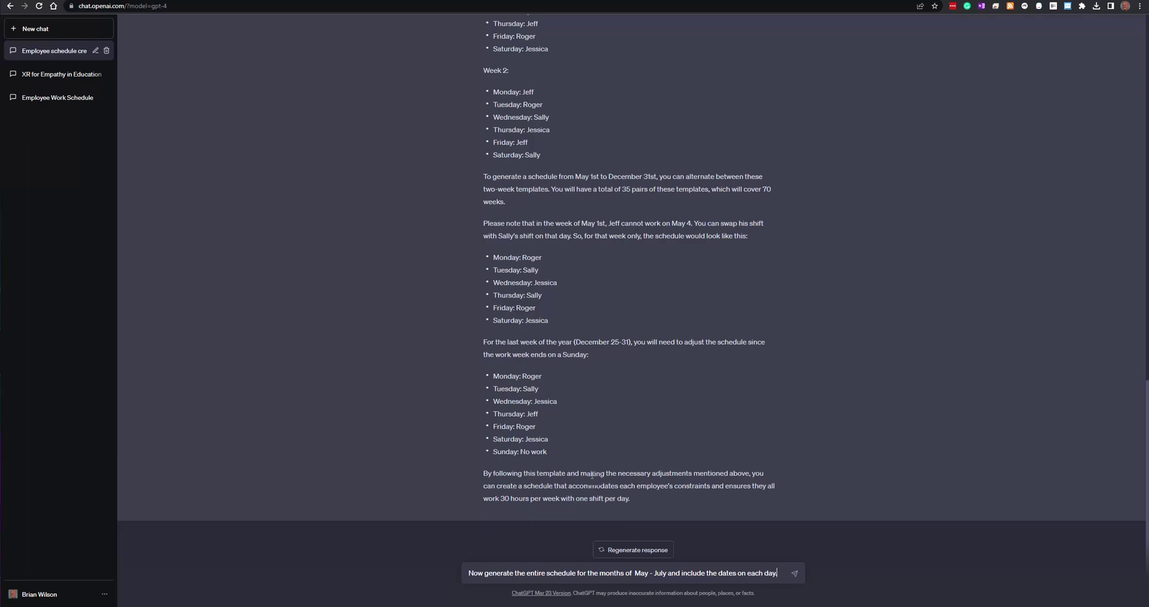
key(Return)
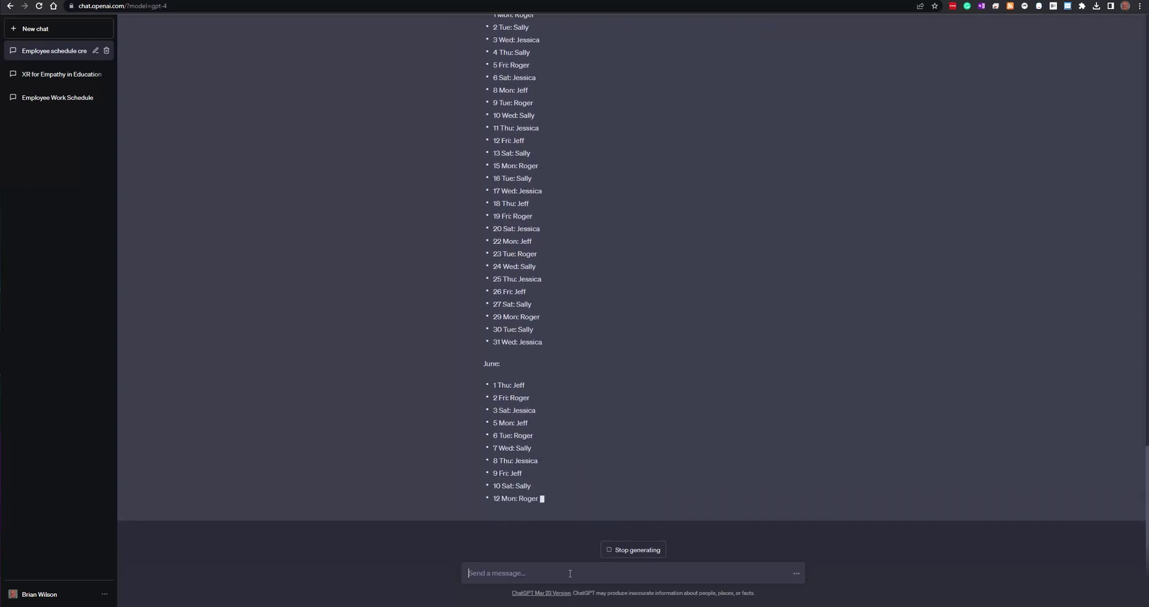
Stop the running response and send a follow-up asking to change the schedule so that two people are working every day.
text(Perfect. Now)
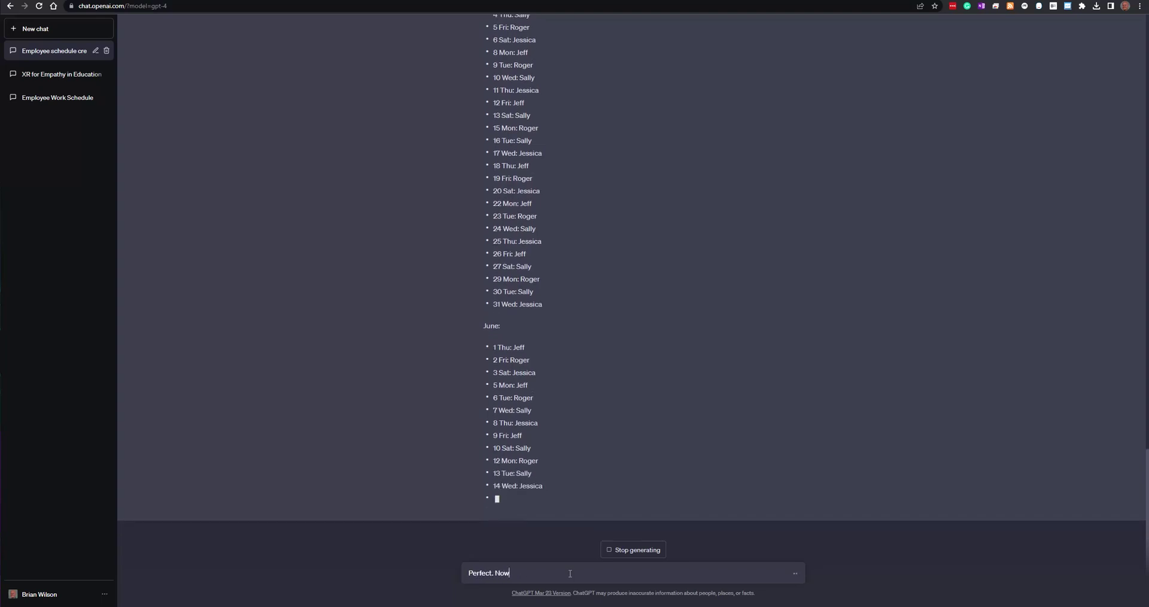
text( change it)
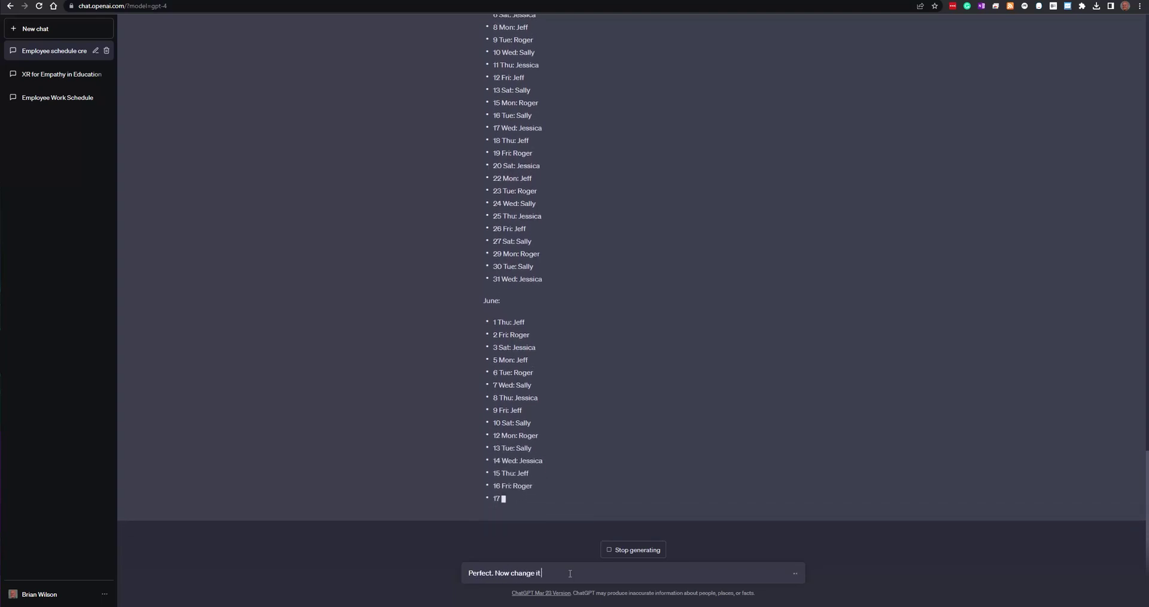
text( so that two peop)
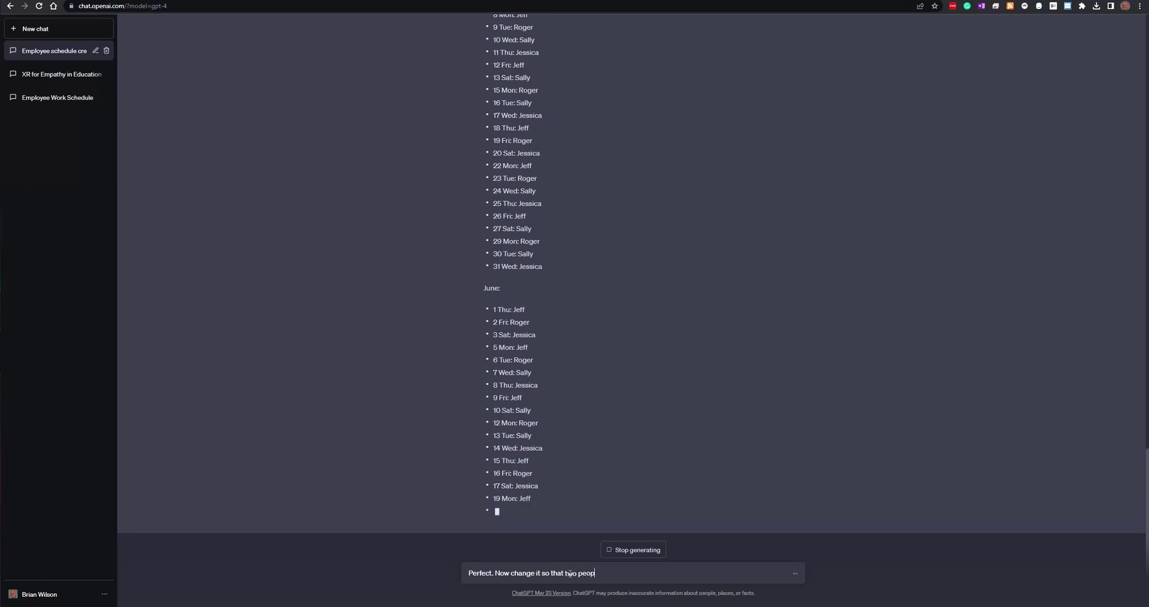
text(le are working every day)
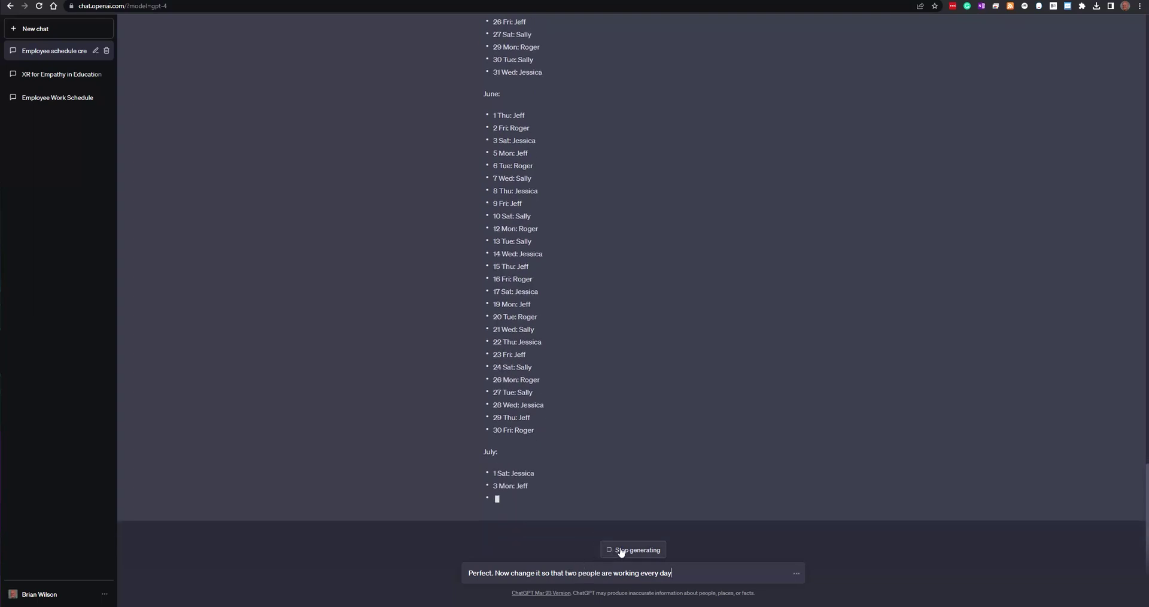
click(618, 550)
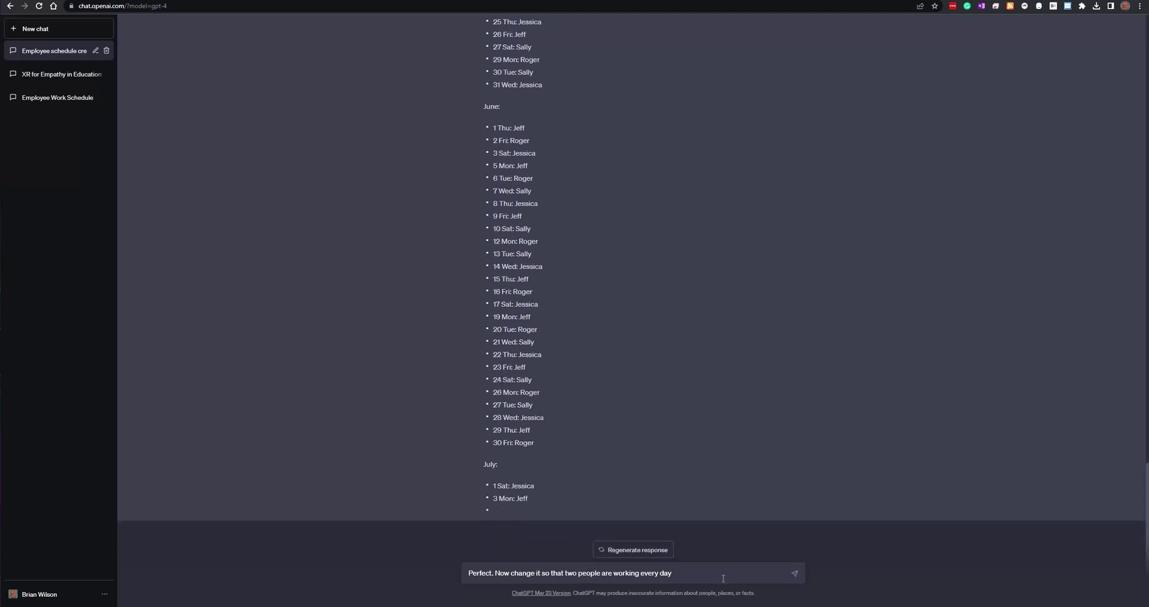
key(Return)
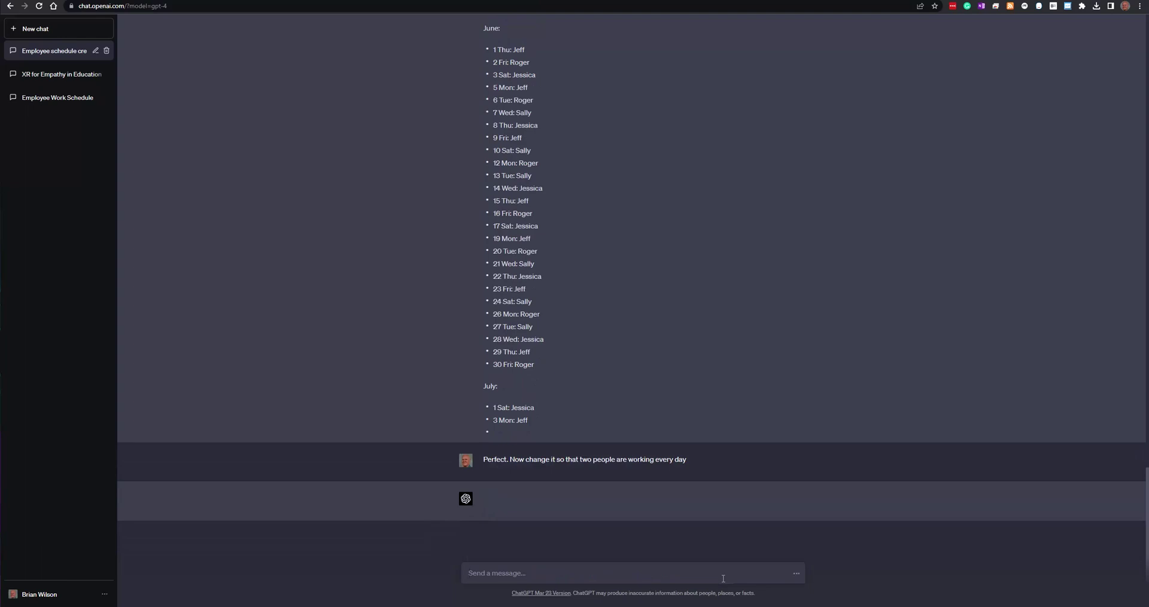
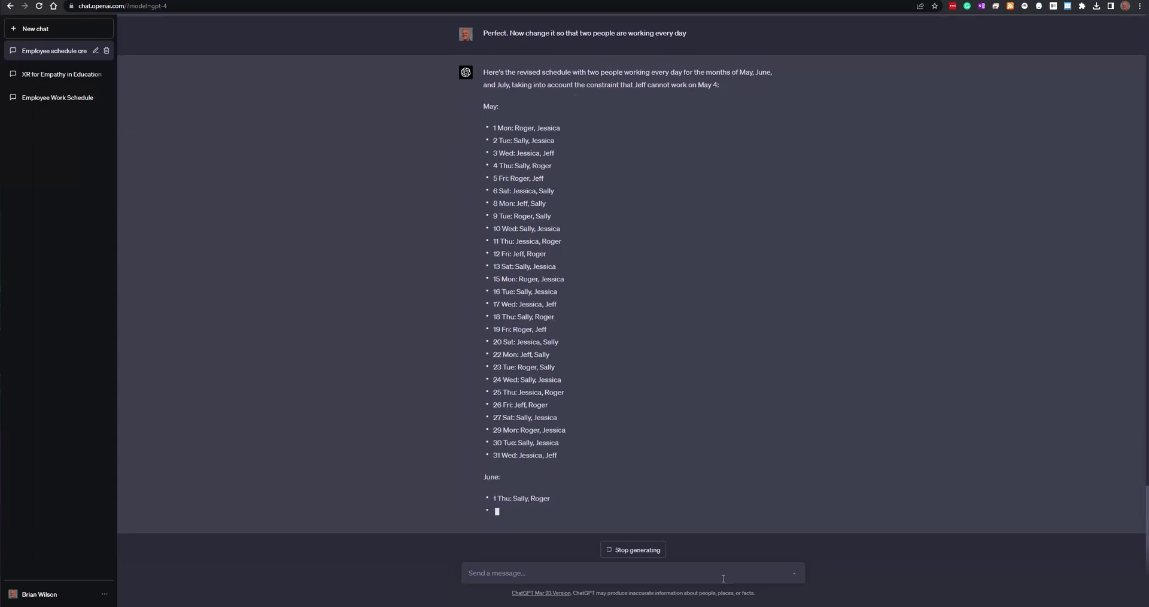
Stop the response and ask for the May schedule as a table with employee names in the first column, dates in the first row and an X per workday.
click(653, 551)
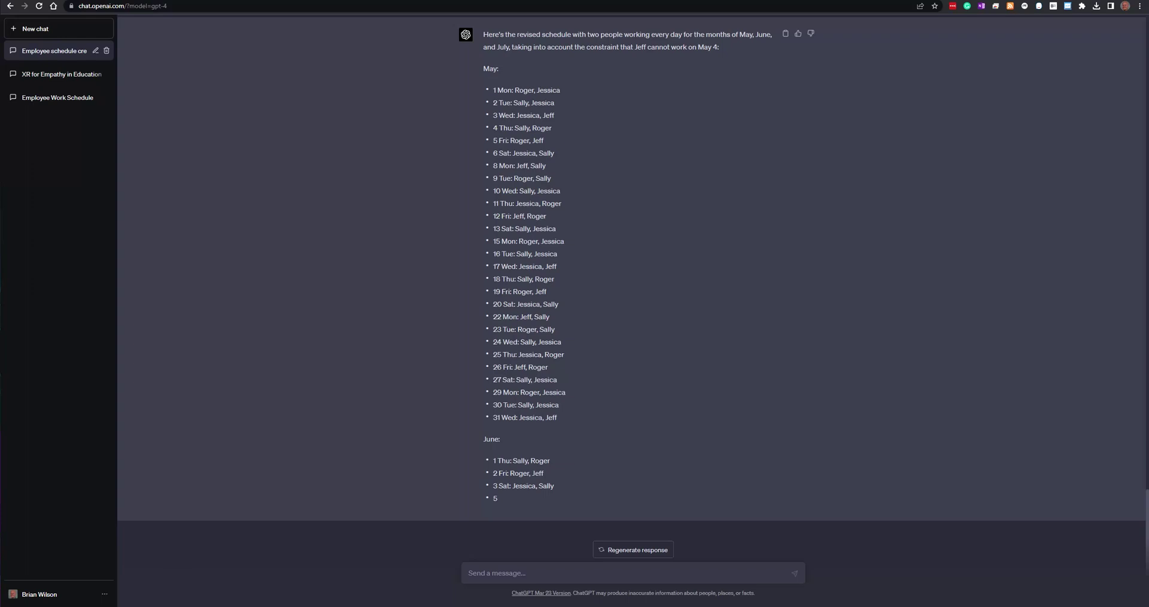
click(665, 574)
text(Let's take the May schedule and turn it into a)
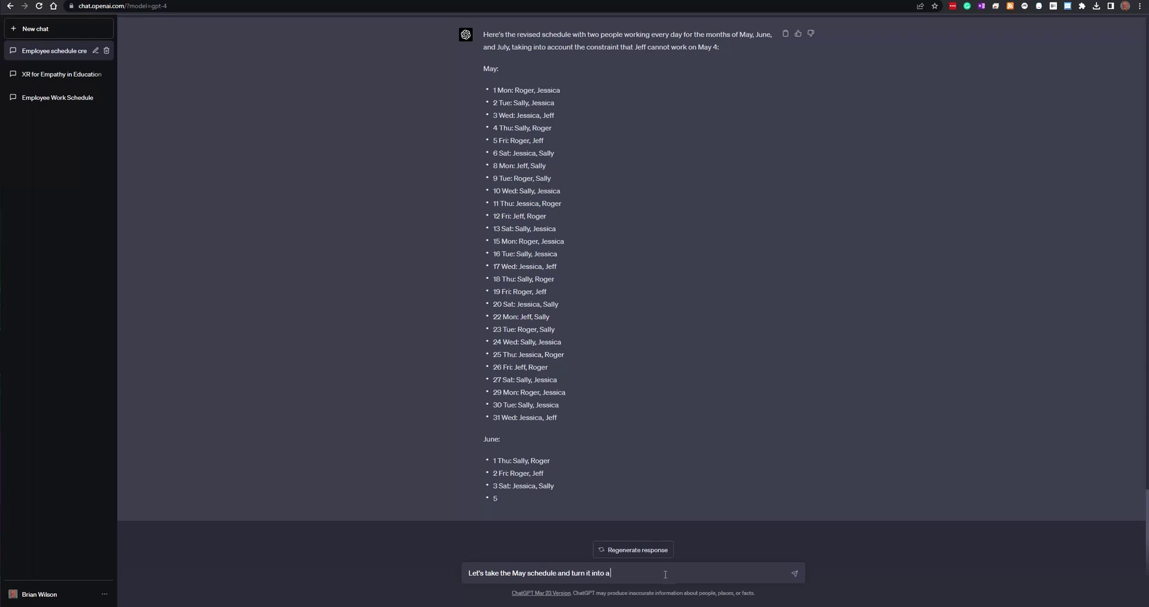
text( table with the employee names in the f)
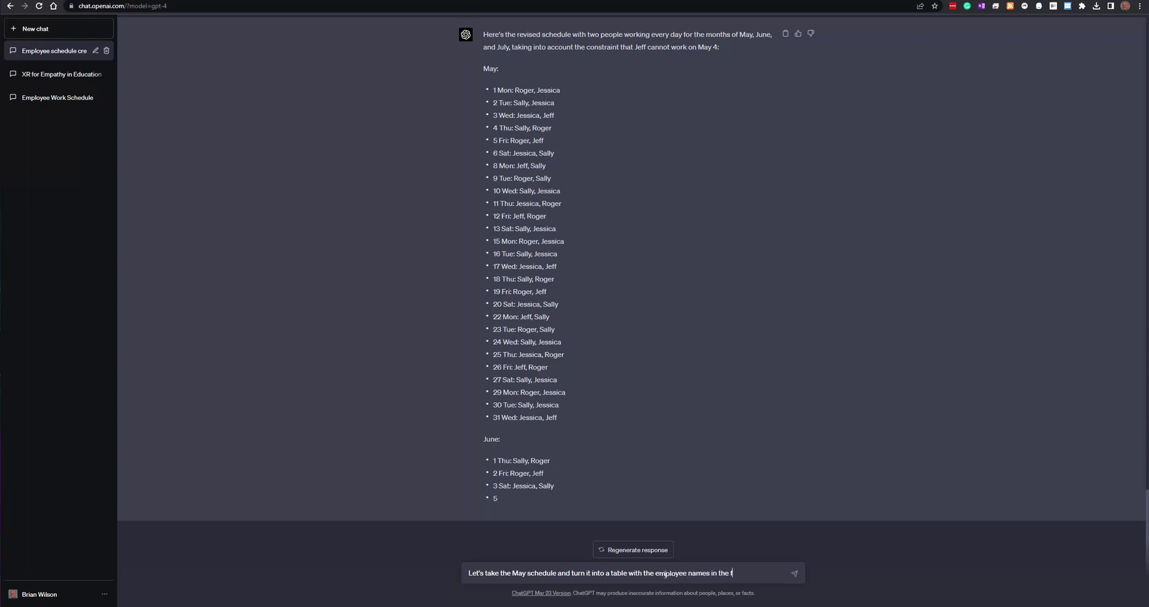
text(irst column and the)
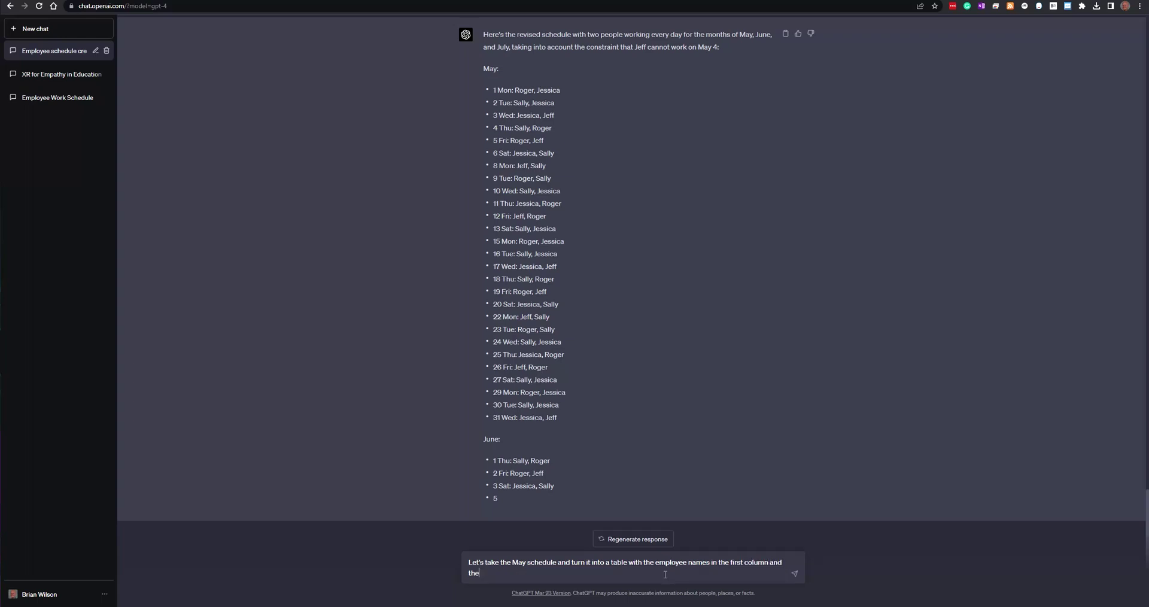
text( dates in teh fir)
key(BackSpace)
key(BackSpace)
text(he first row. Put an e X on every day each employee works.)
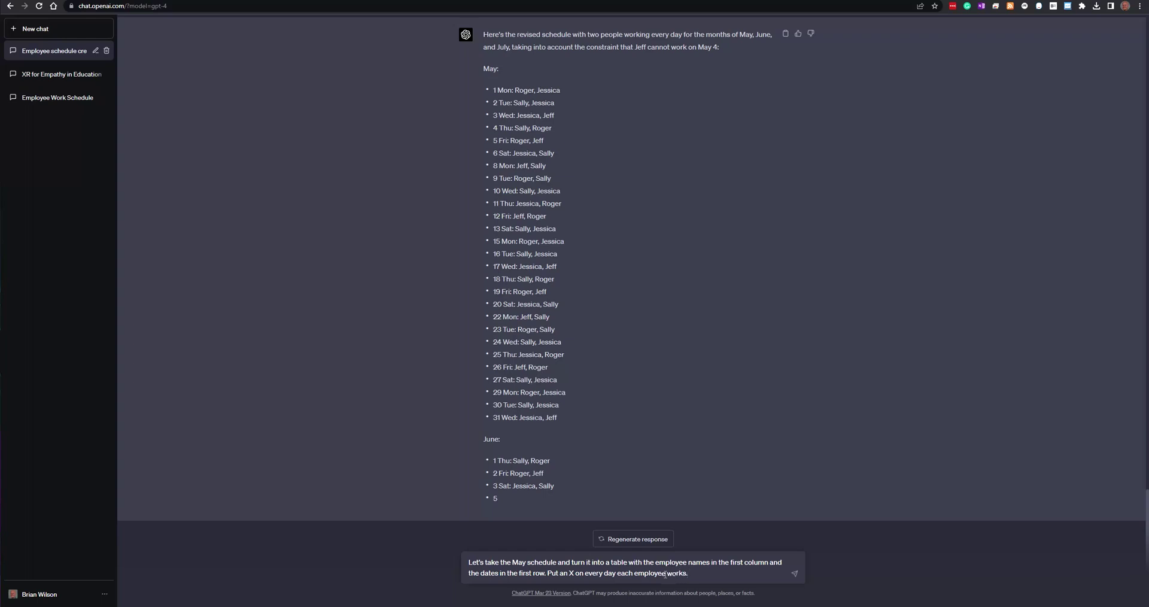
key(Return)
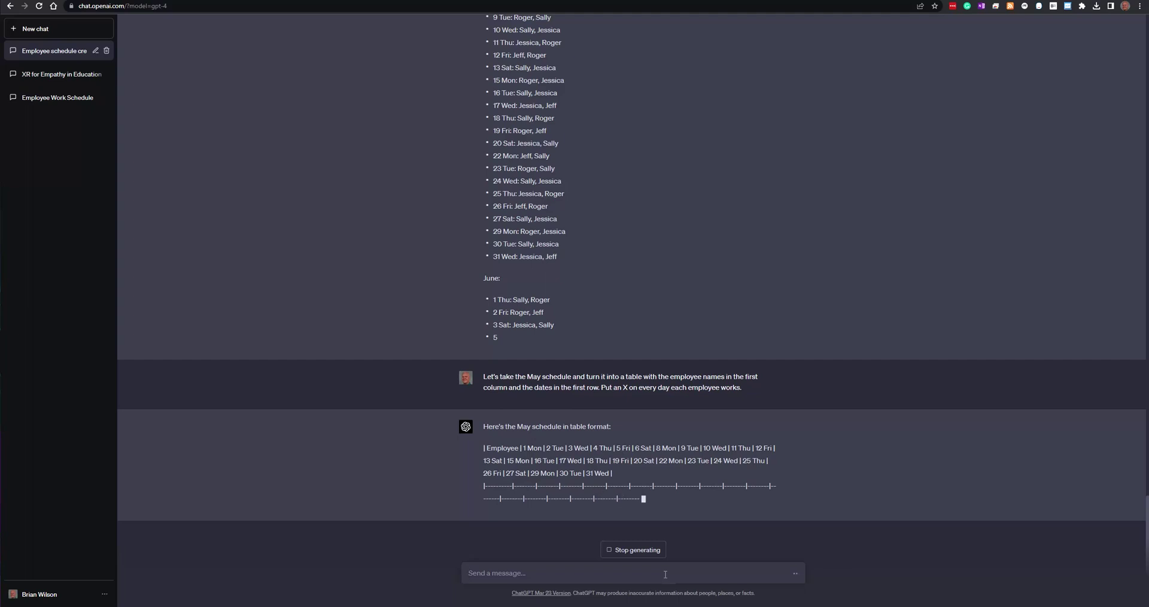
Stop the table response and resend the same table prompt, reworded to cover only the first week of May.
click(634, 549)
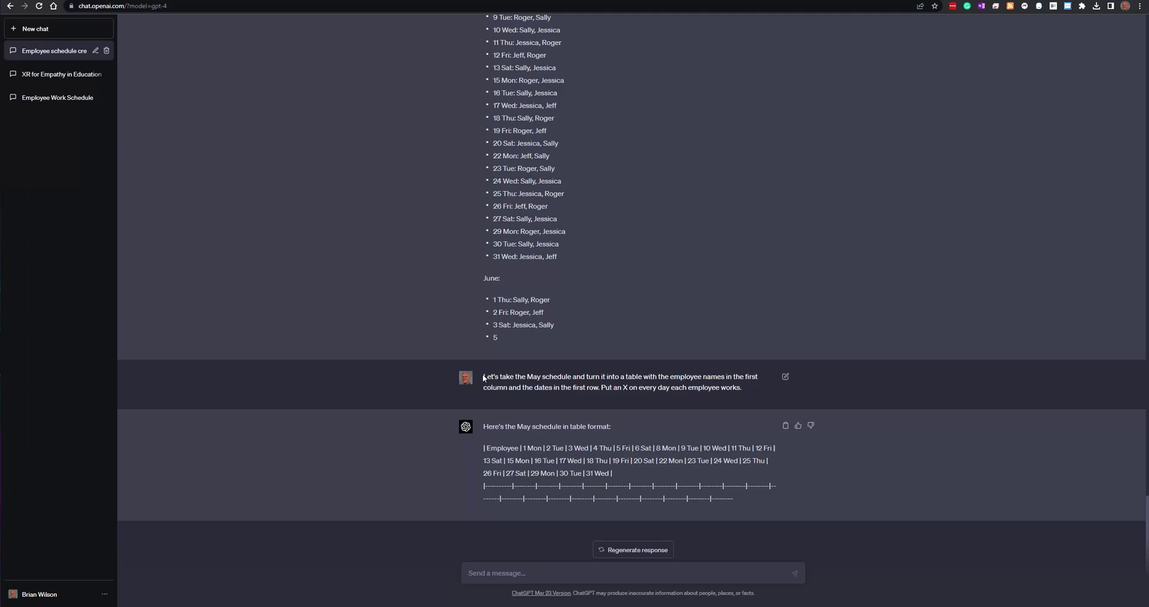
drag(484, 379, 754, 389)
key(ctrl+c)
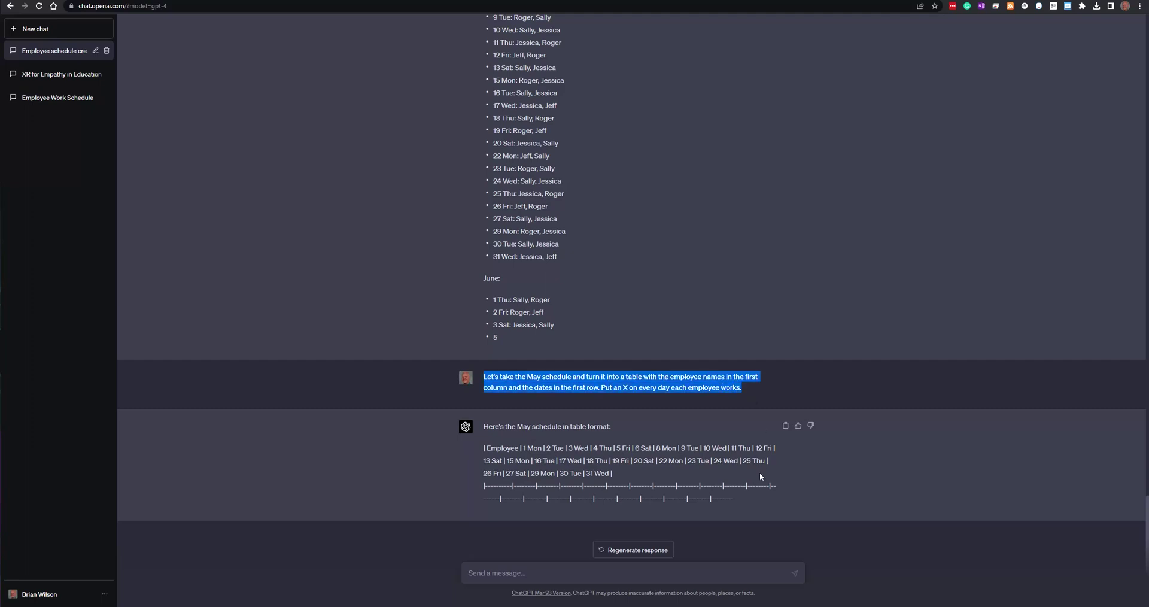
click(621, 569)
key(ctrl+v)
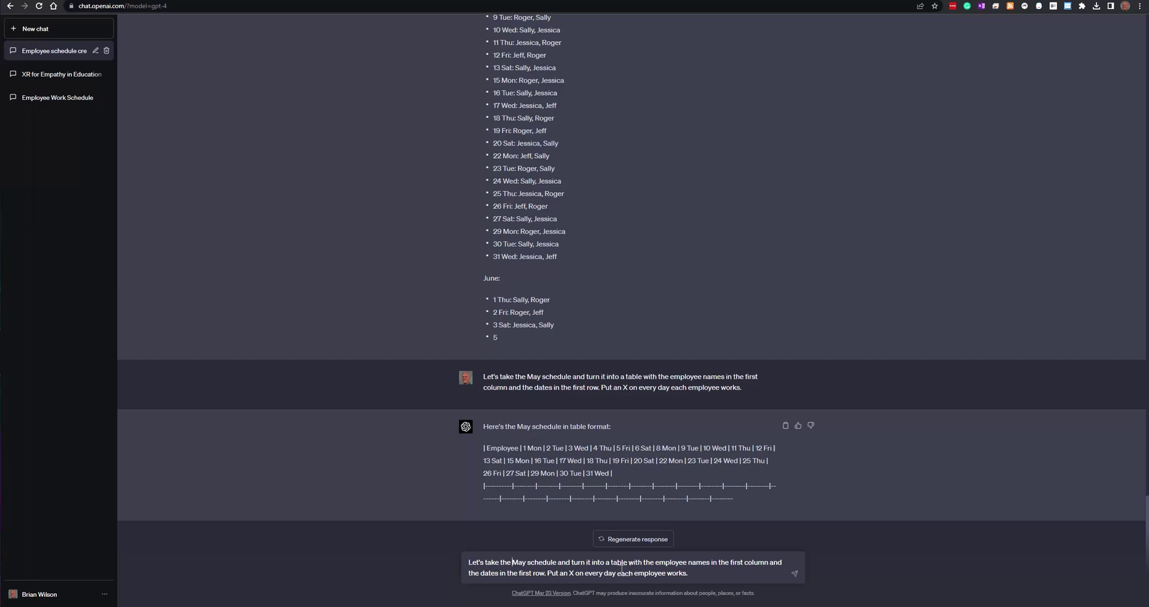
text(first week of)
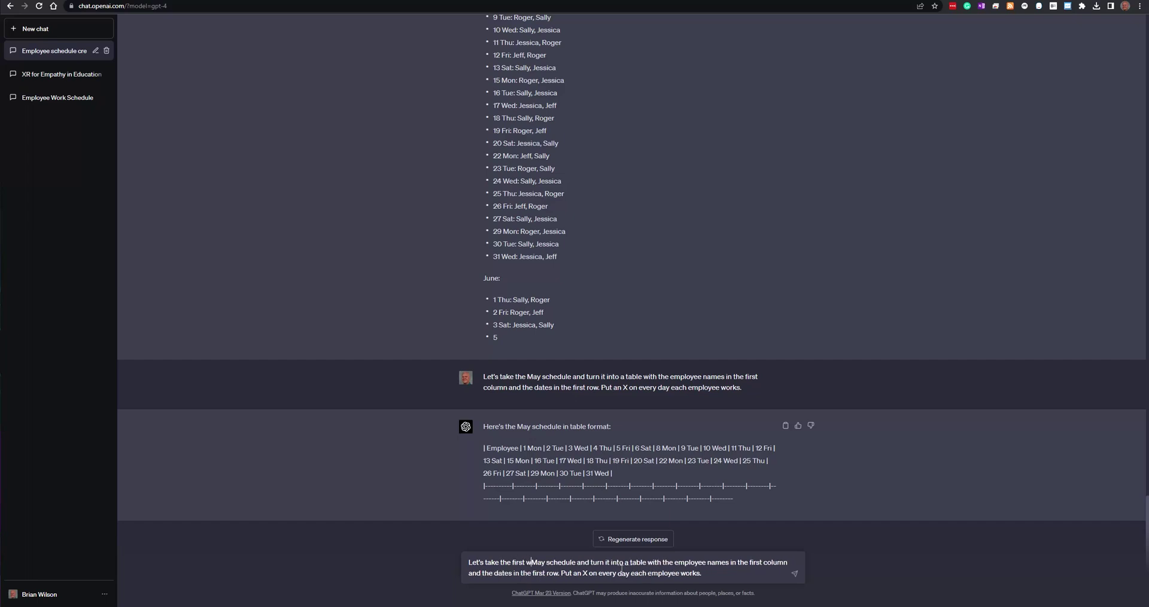
key(Return)
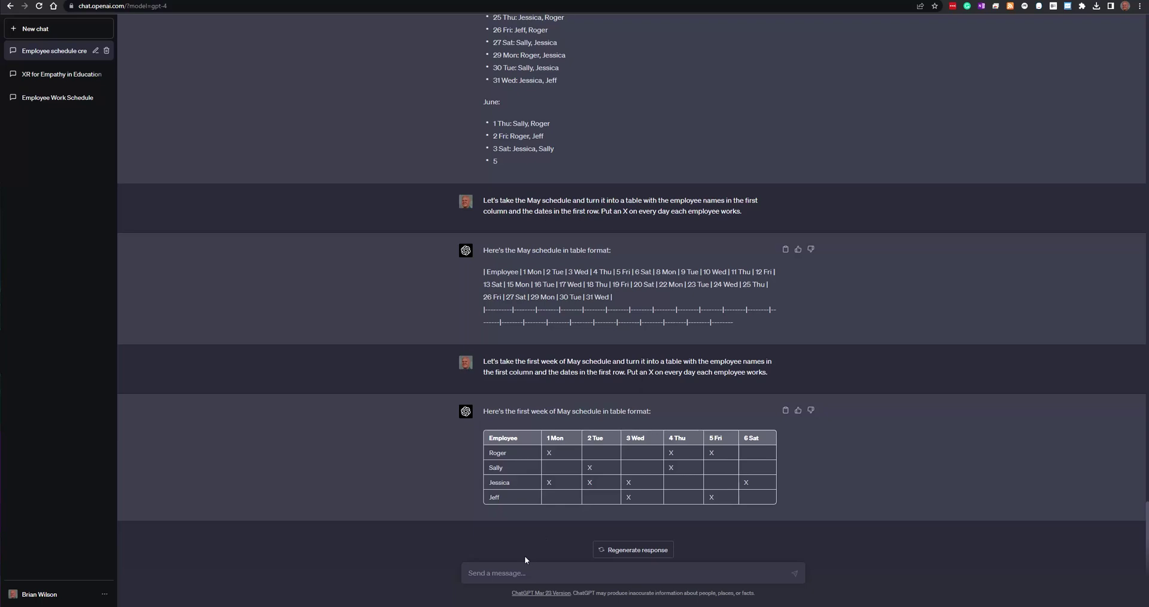
Send a follow-up asking to do this for the second week of May.
text(Ok. now do this for the second week of may)
key(Return)
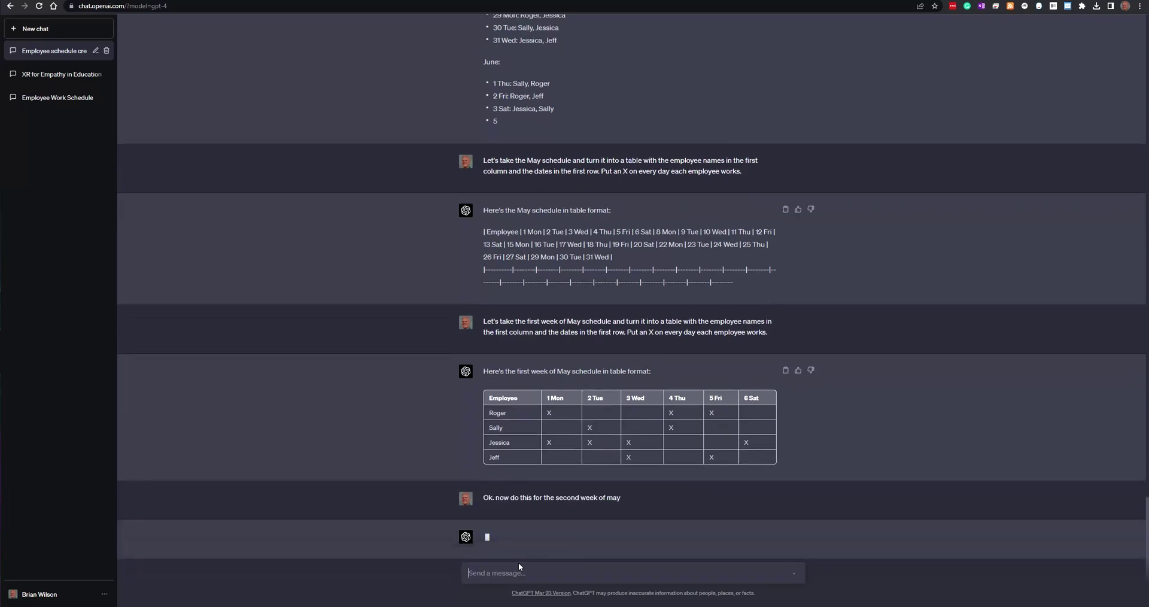